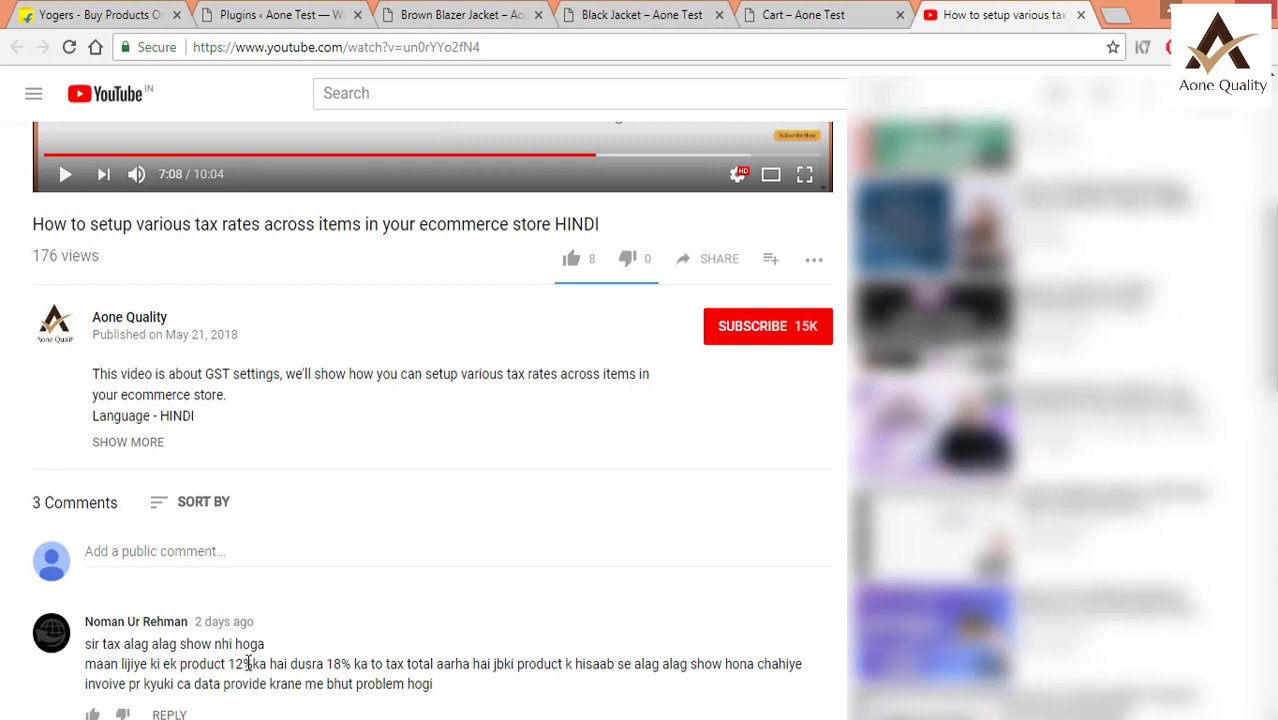
# Read the viewer comment about separate tax rates, and update the WooCommerce plugin to version 3.4.0 on the site's plugins page
pyautogui.scroll(-1, 228, 665)
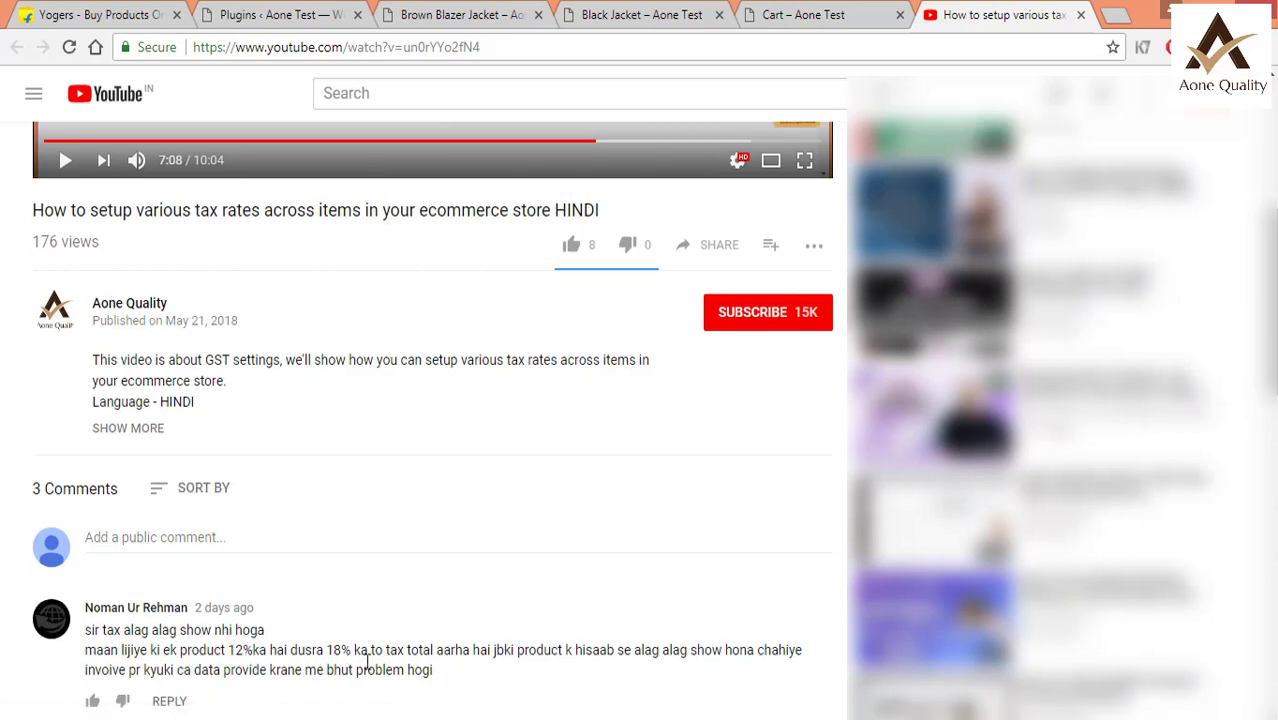
pyautogui.scroll(3, 400, 655)
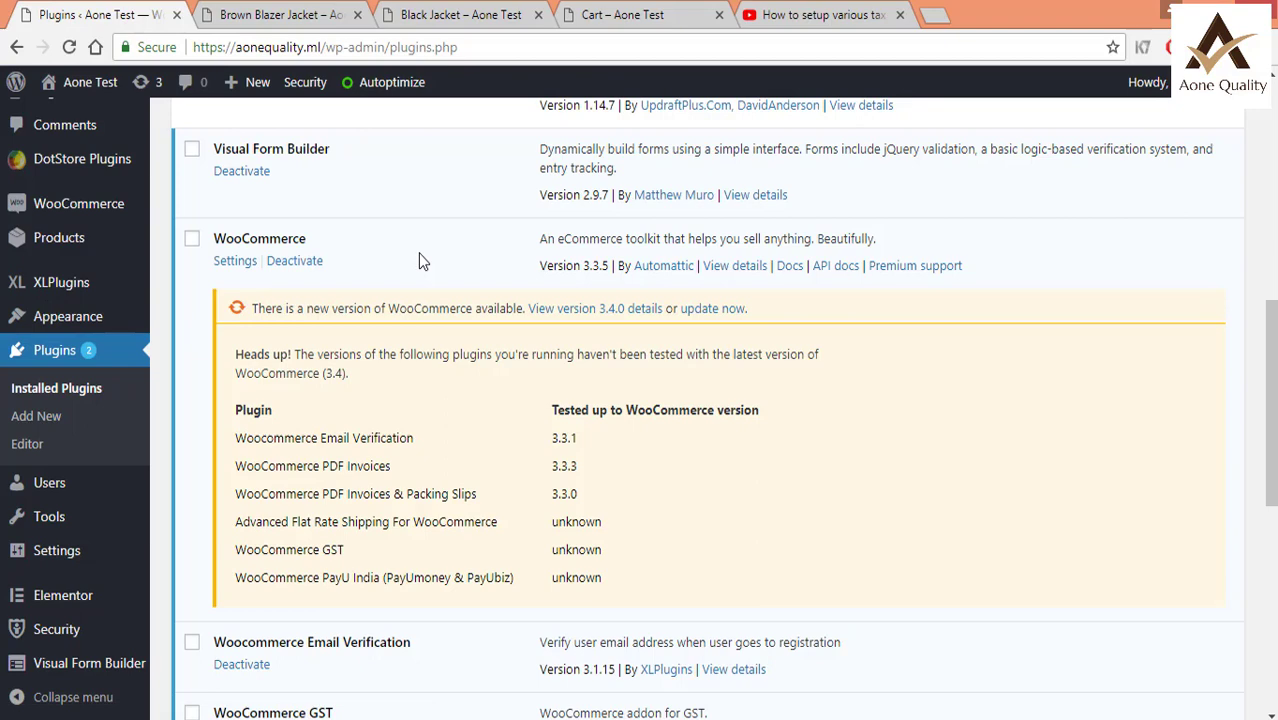
pyautogui.click(714, 310)
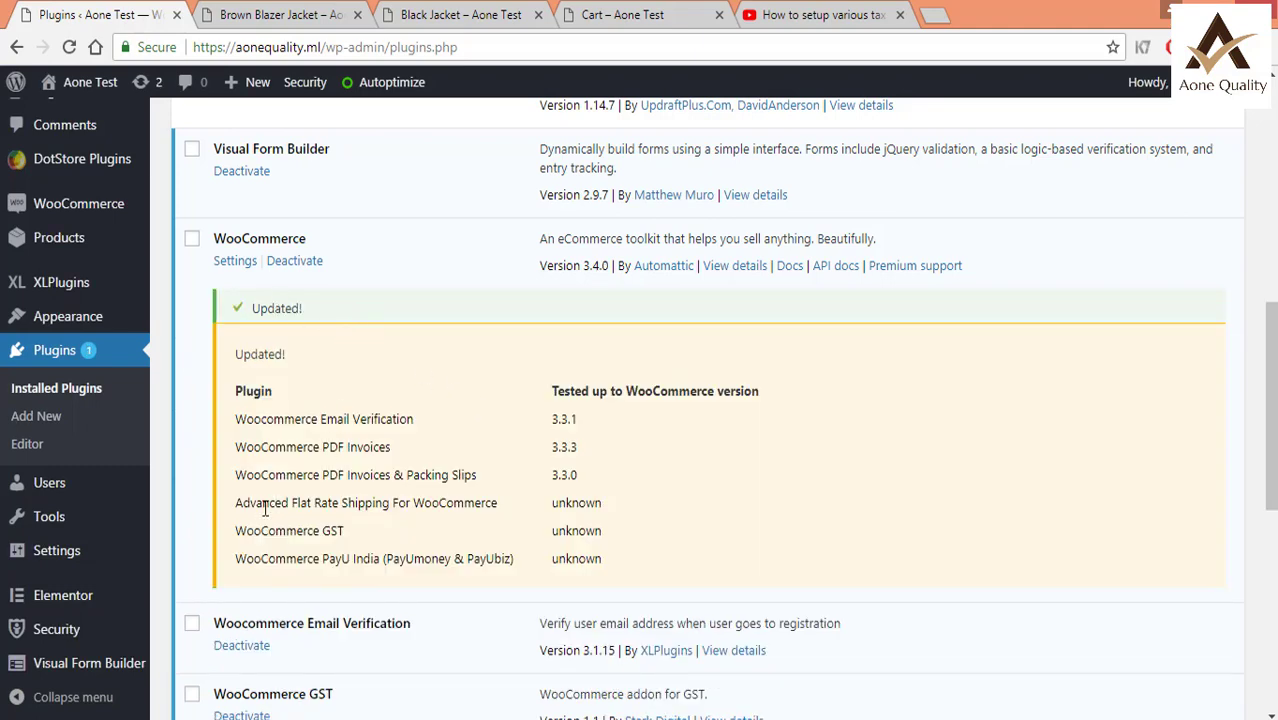
pyautogui.moveTo(262, 503); pyautogui.dragTo(499, 503)
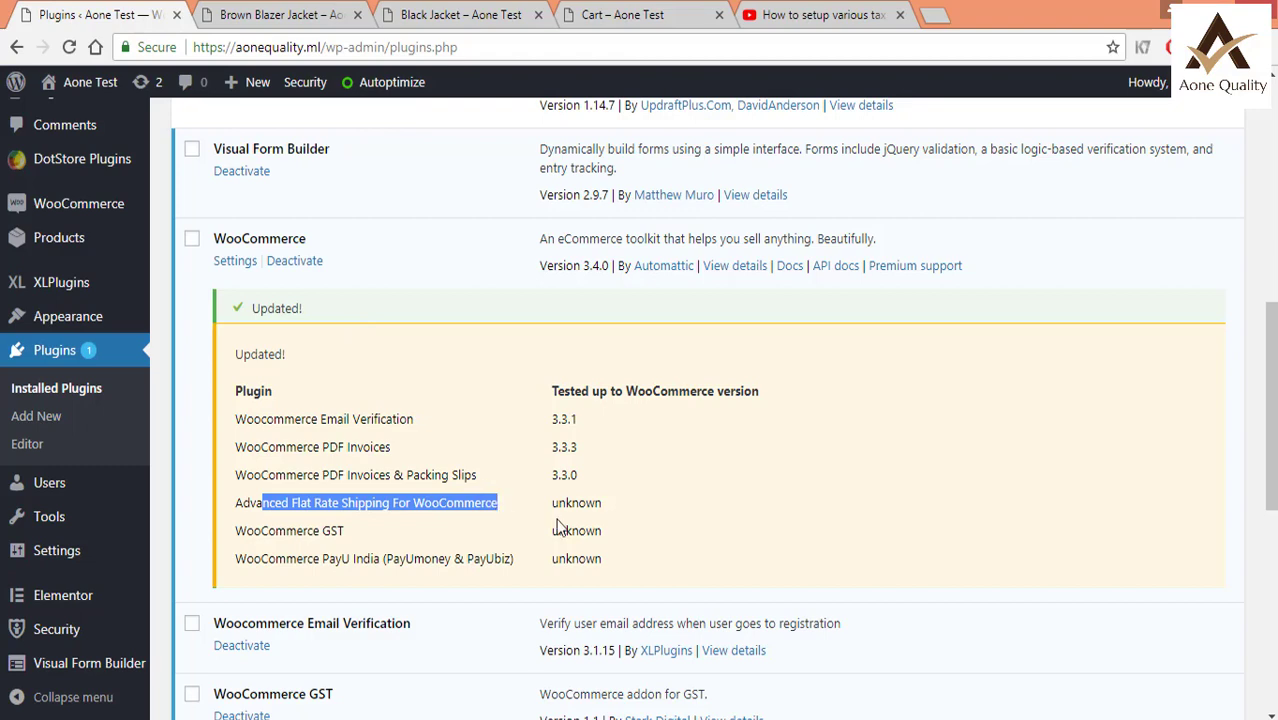
pyautogui.click(561, 533)
# In the WooCommerce tax settings, rename the 12% class's tax to "IGST 12%" and save the change
pyautogui.scroll(2, 561, 533)
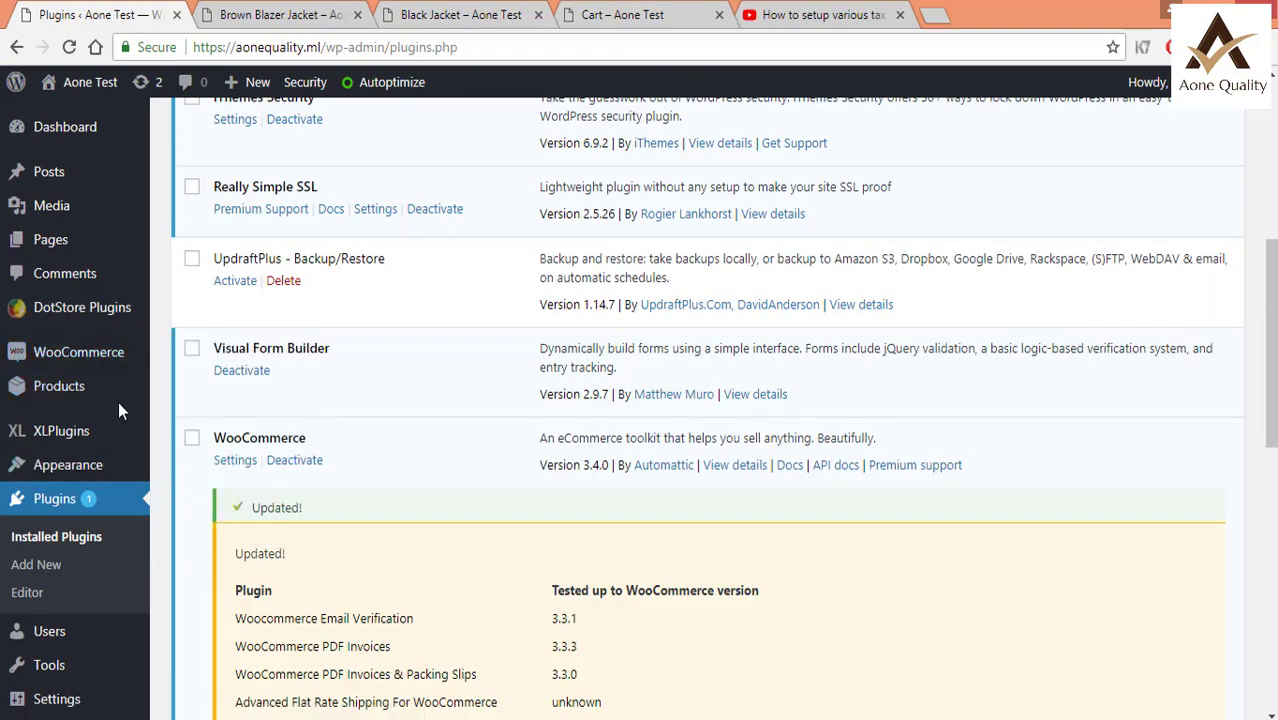
pyautogui.moveTo(78, 365)
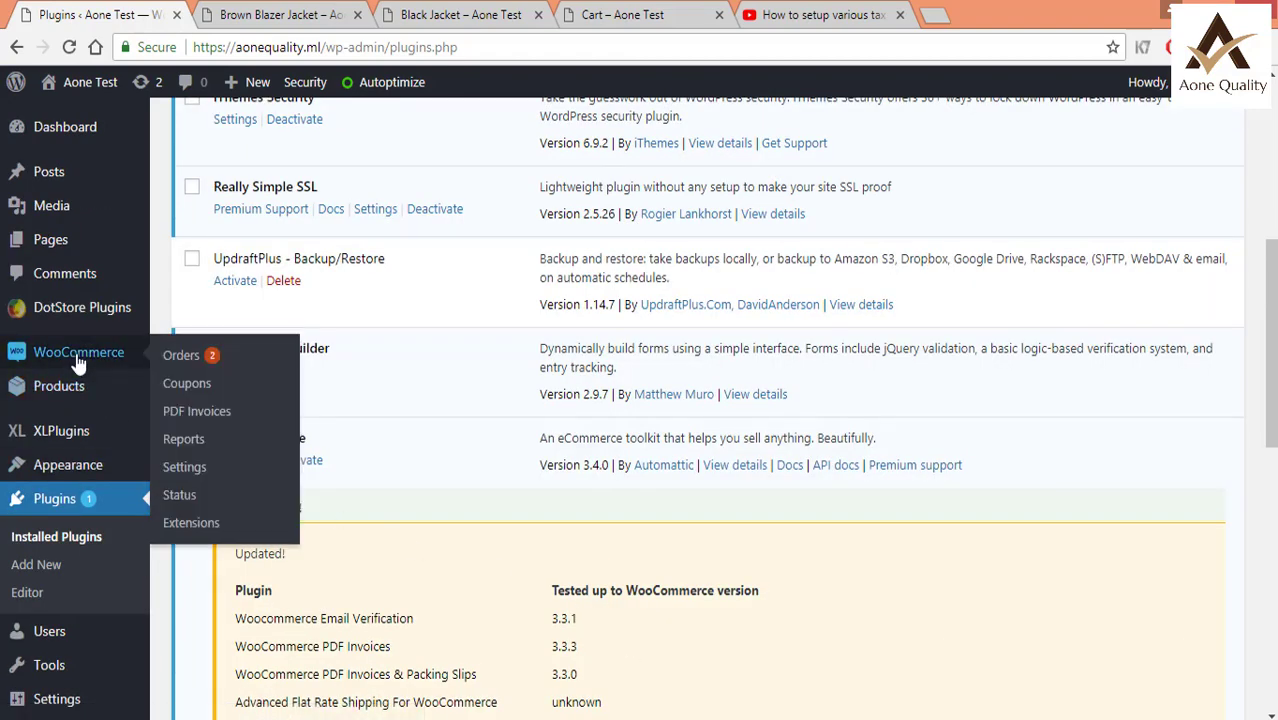
pyautogui.click(184, 467)
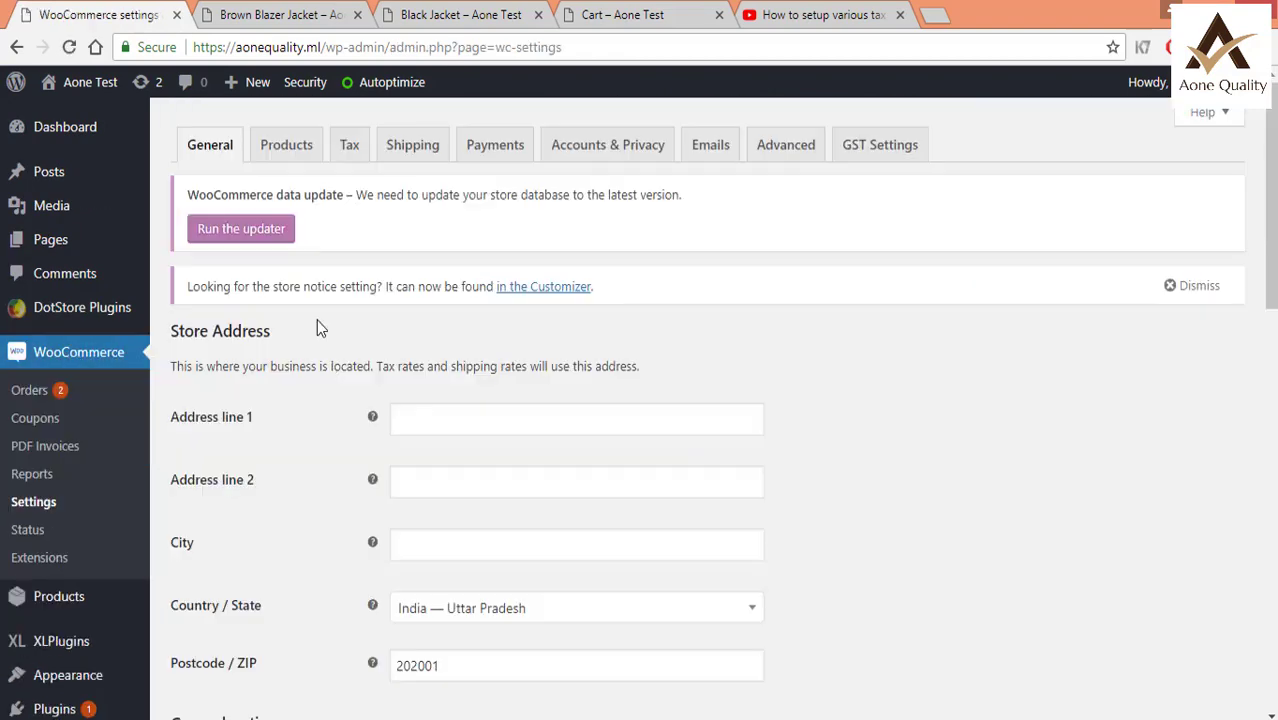
pyautogui.click(350, 150)
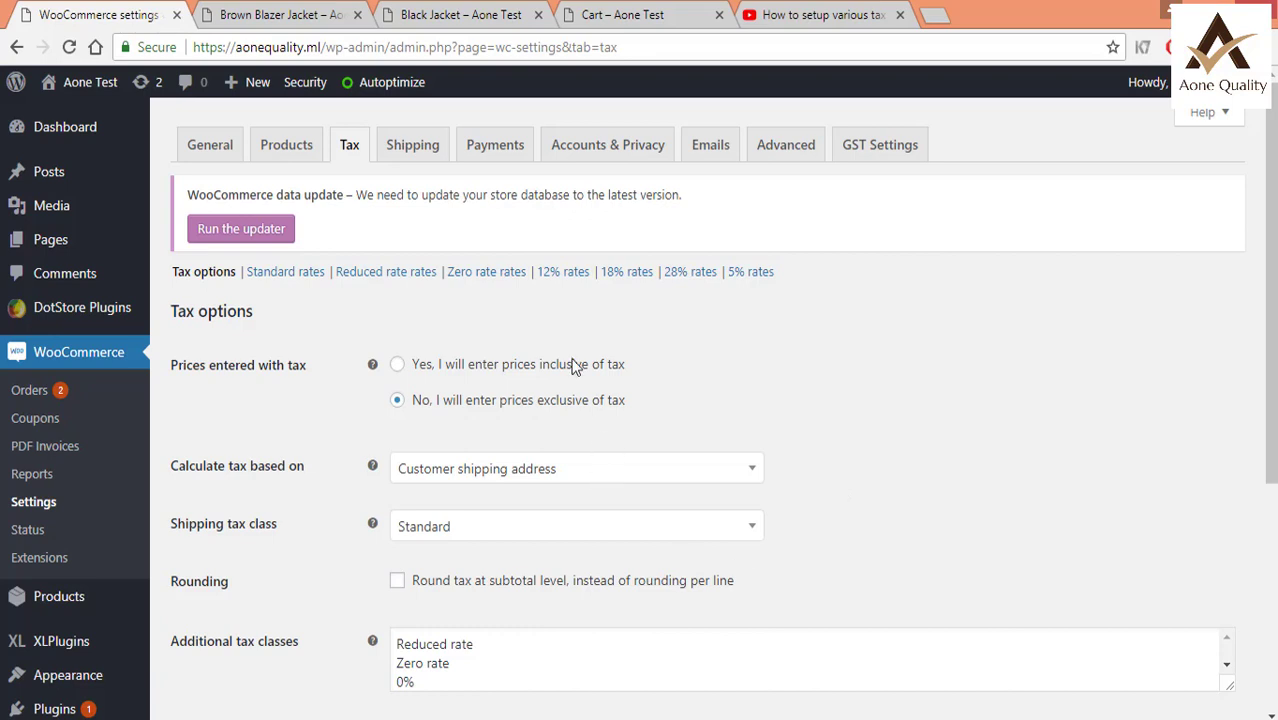
pyautogui.click(561, 273)
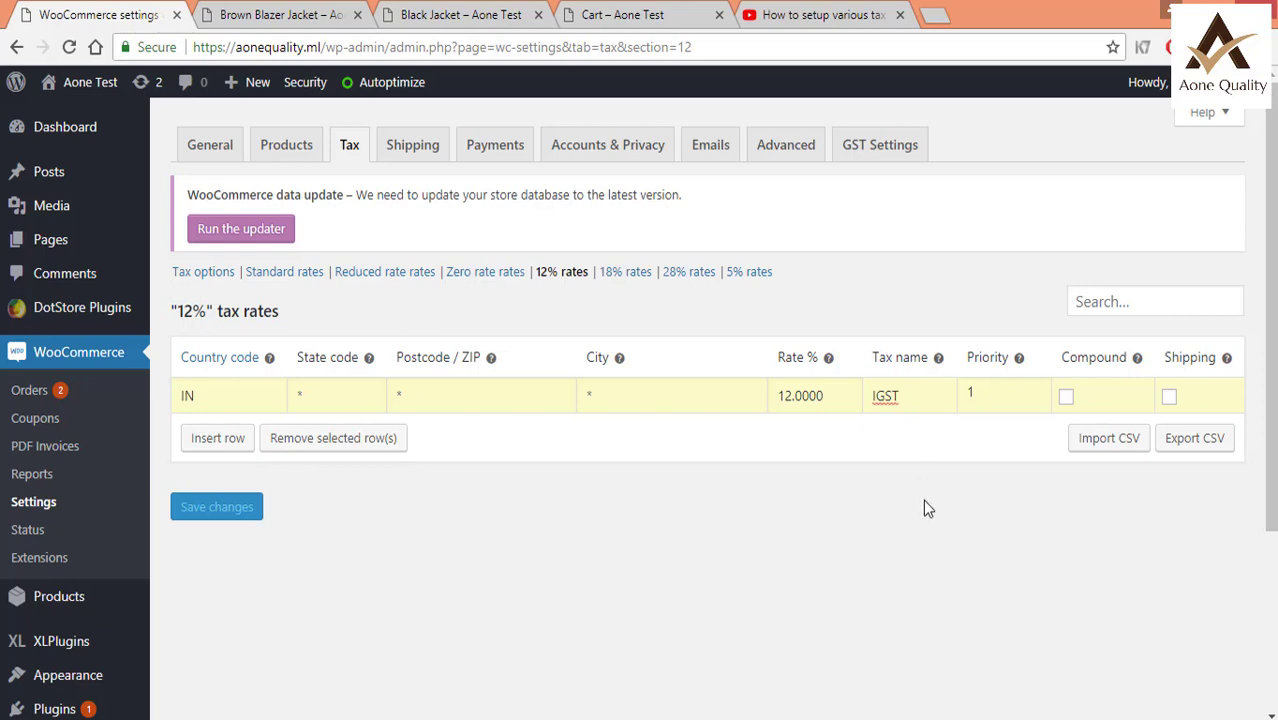
pyautogui.write('12%')
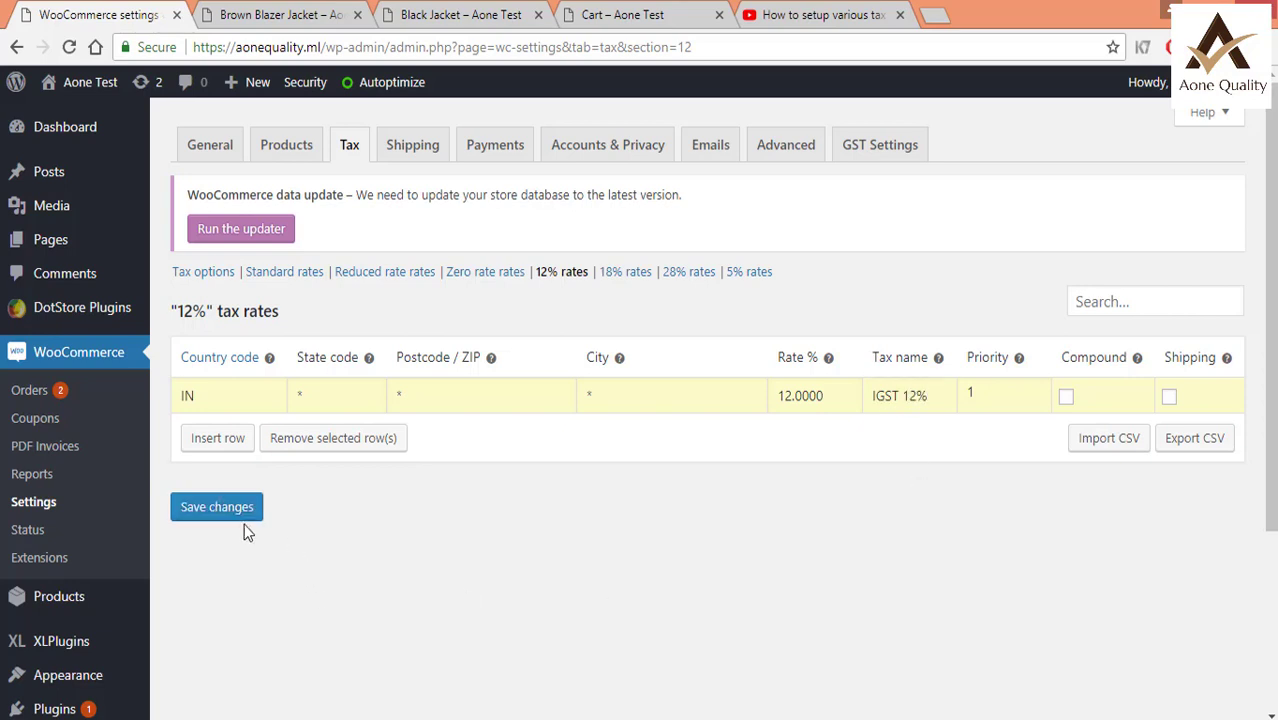
pyautogui.click(244, 516)
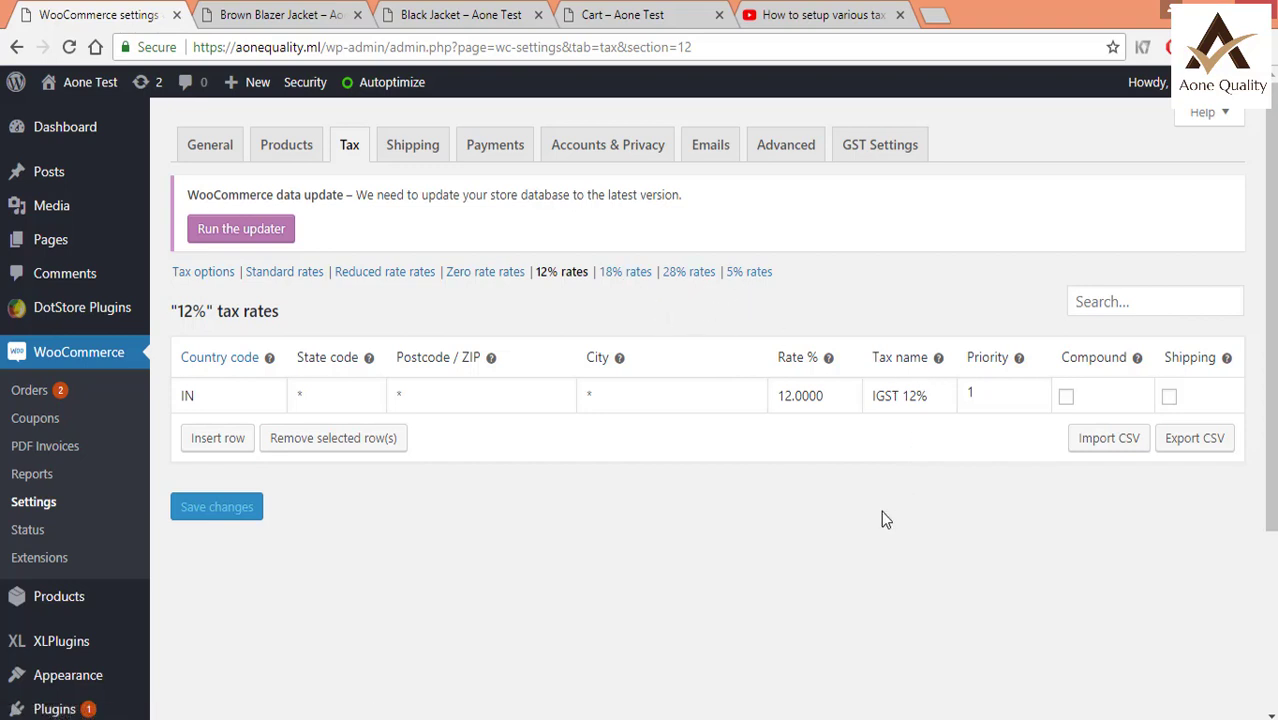
# Check the 18% and 28% classes, and rename the standard rate's tax to "IGST 18% Shipping", saving the change
pyautogui.click(626, 274)
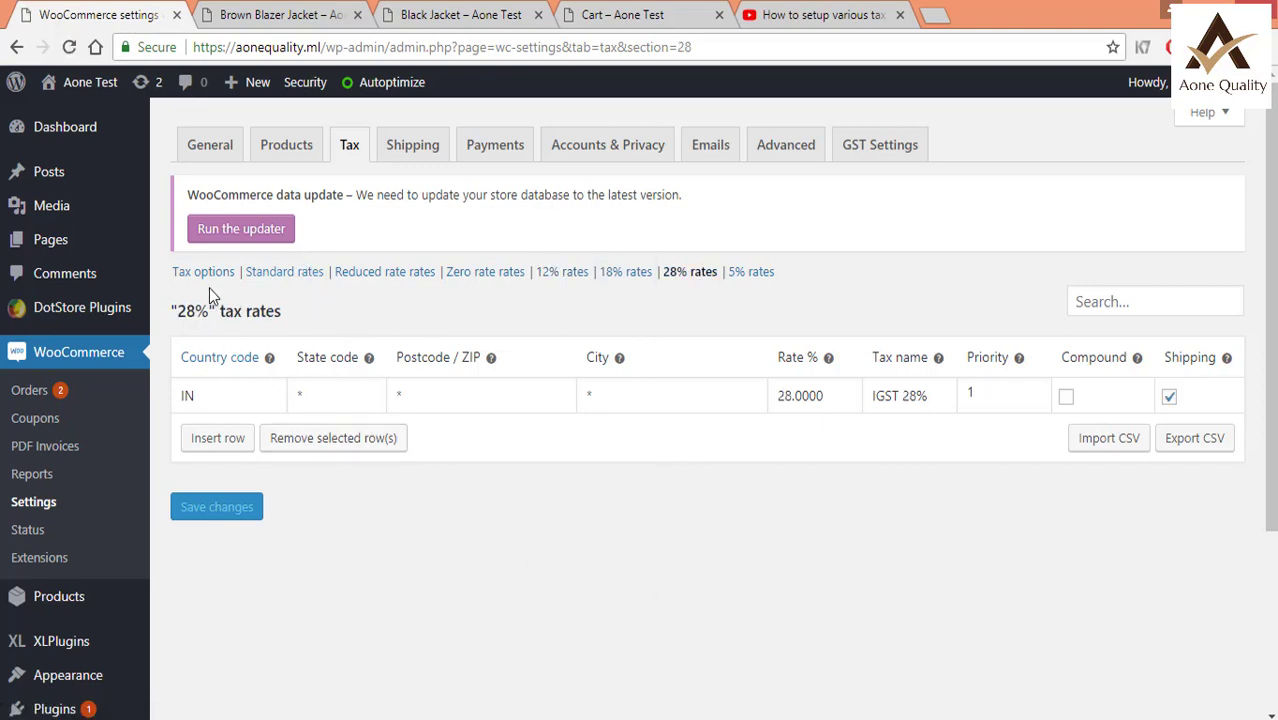
pyautogui.click(205, 274)
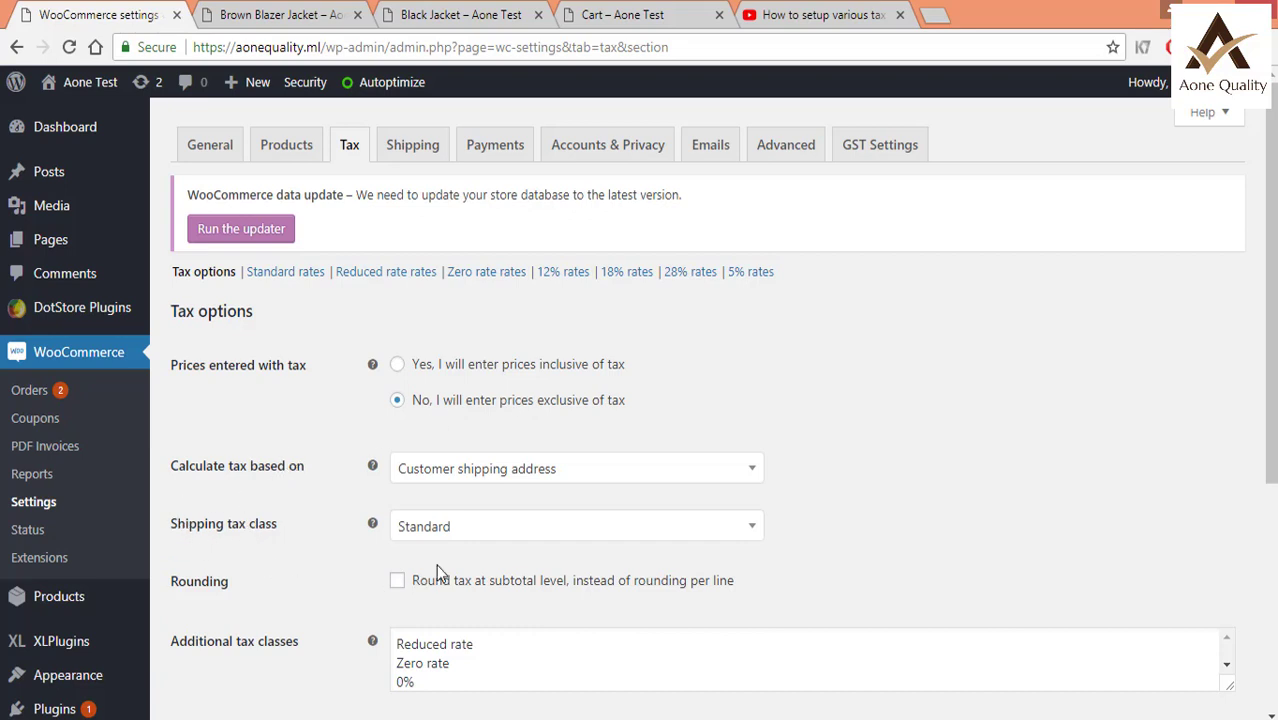
pyautogui.click(288, 284)
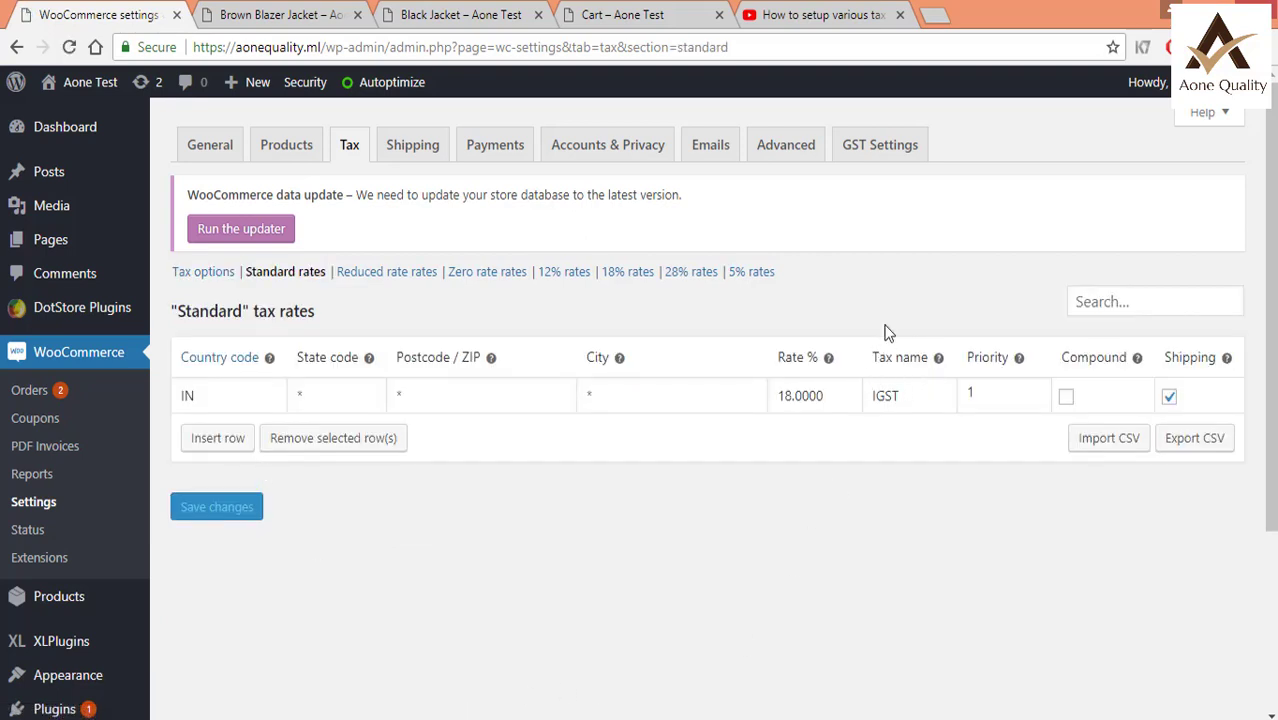
pyautogui.click(899, 396)
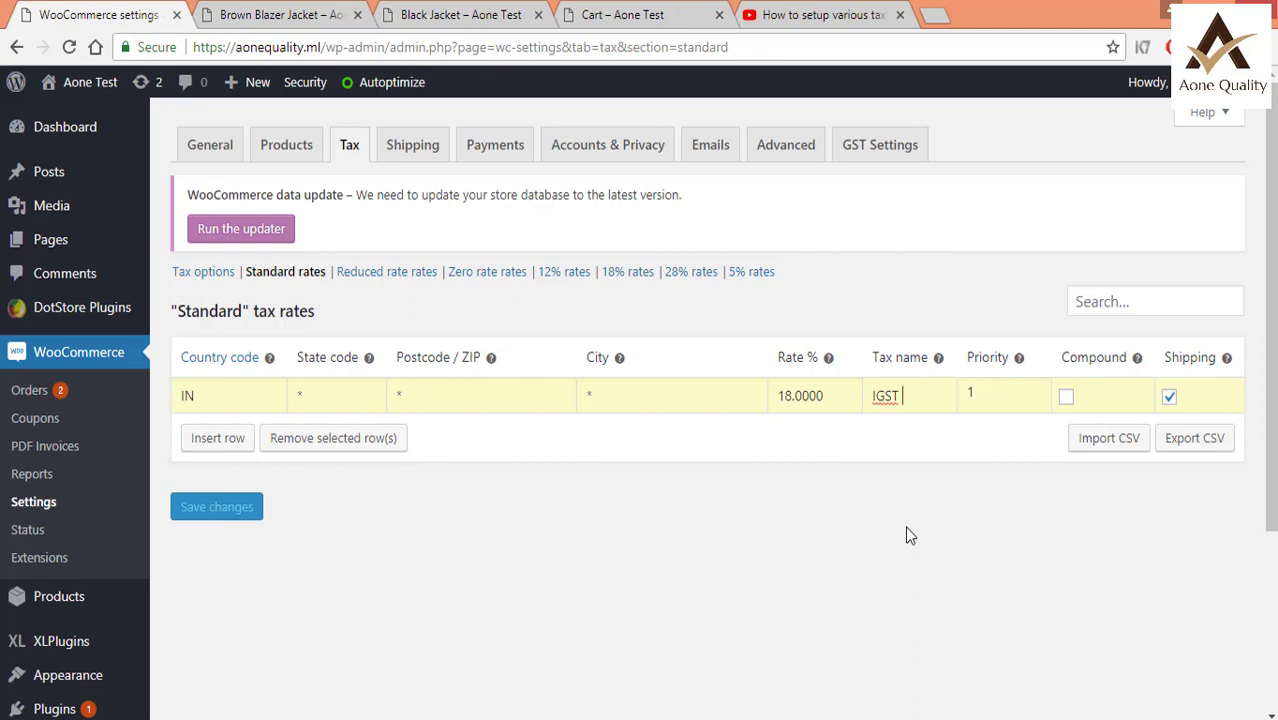
pyautogui.write('18% Shi')
pyautogui.click(717, 633)
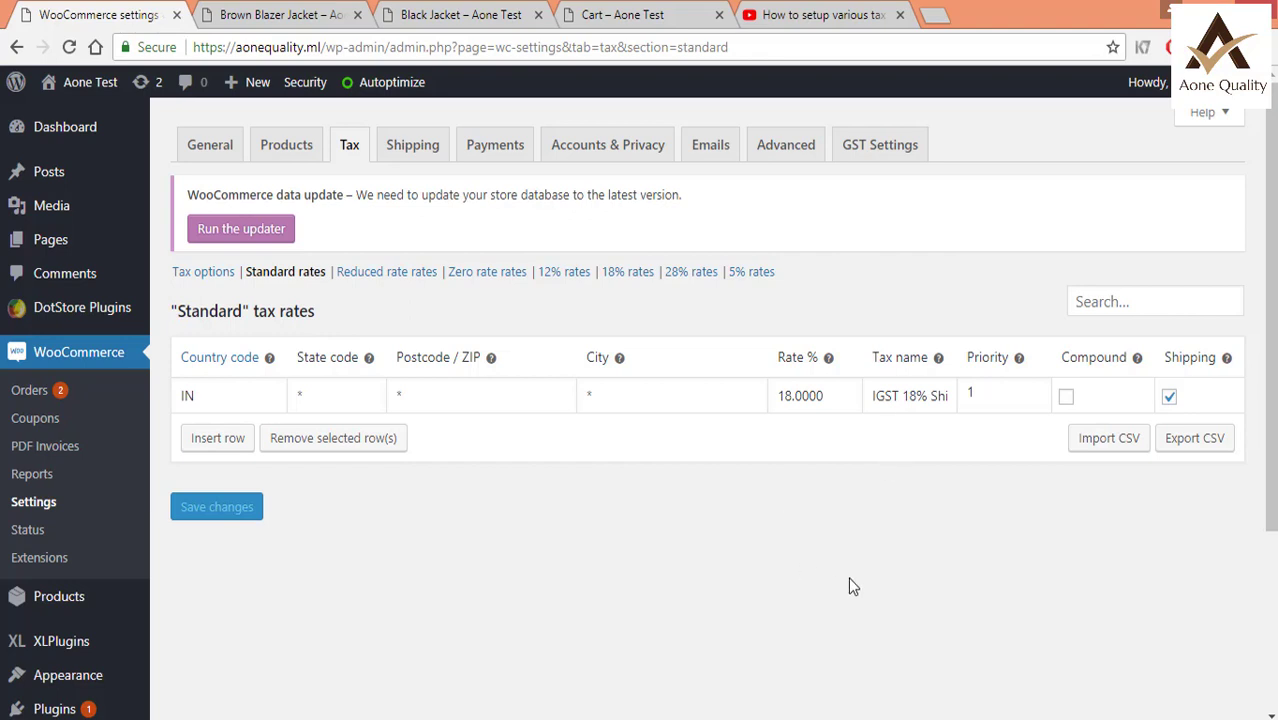
# Examine the separate shipping, 28% and 18% IGST amounts in the store's cart totals
pyautogui.click(592, 10)
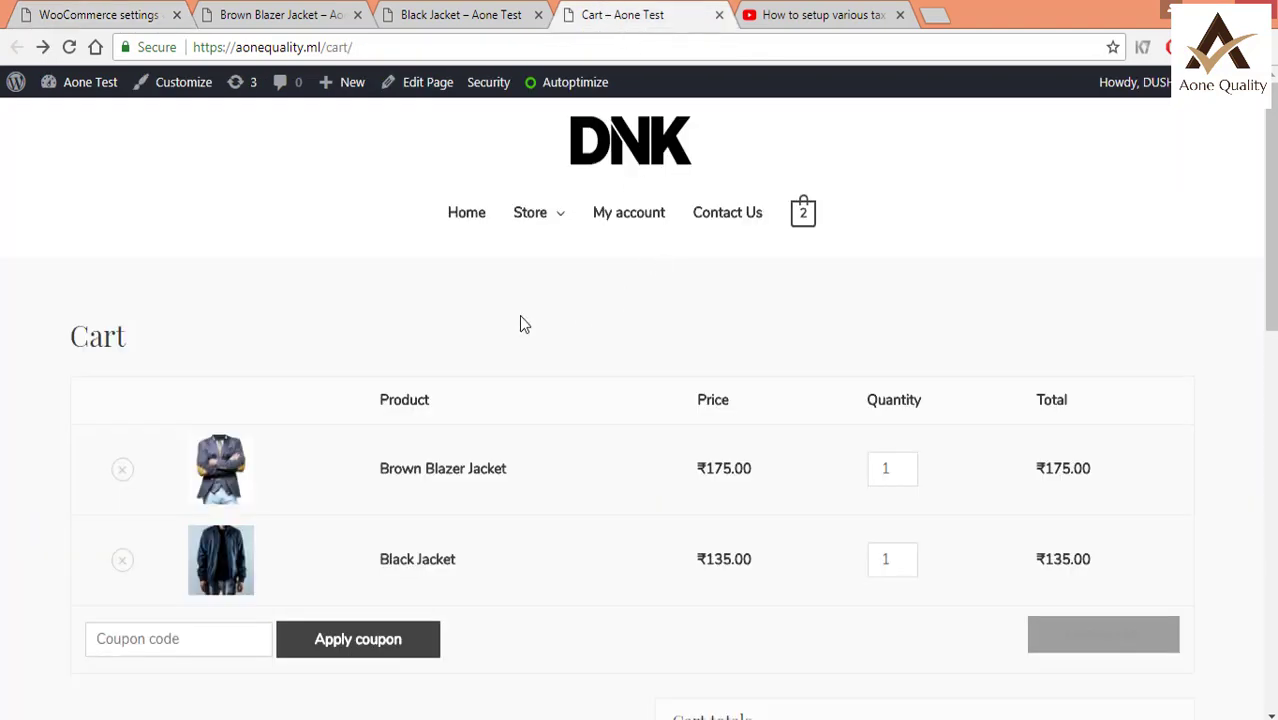
pyautogui.scroll(-5, 490, 494)
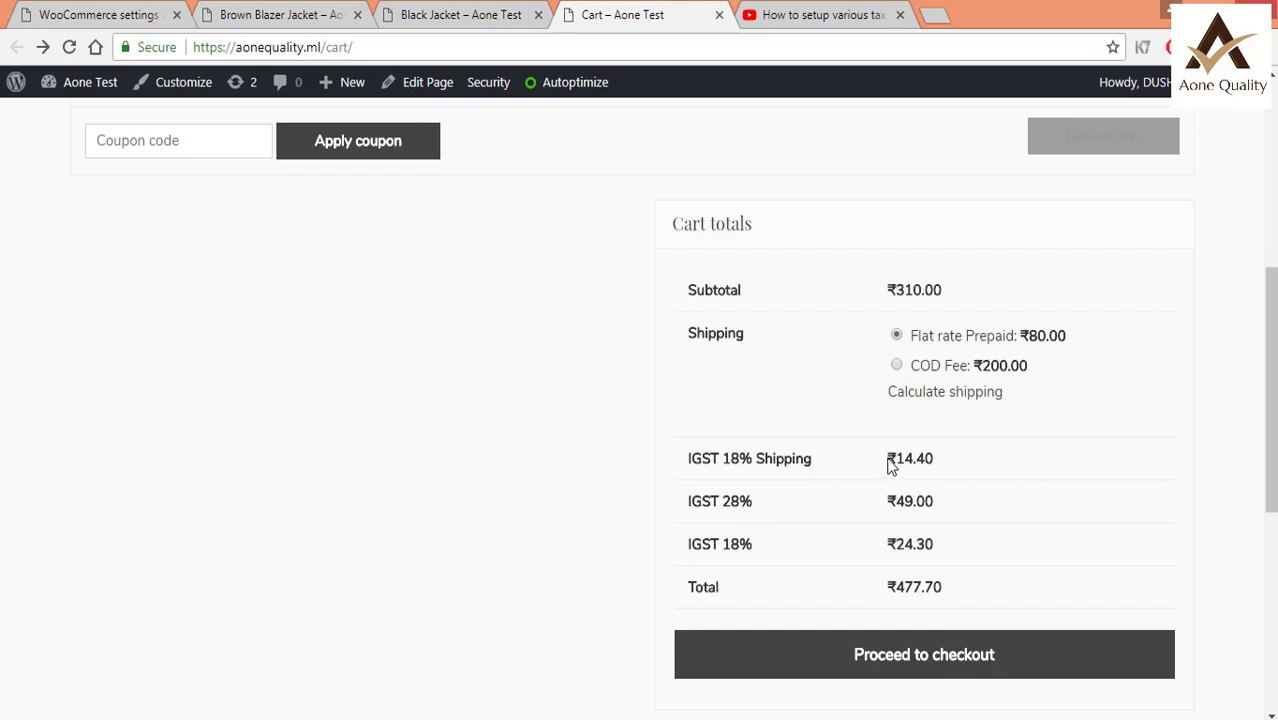
pyautogui.moveTo(887, 463); pyautogui.dragTo(953, 462)
pyautogui.click(636, 472)
pyautogui.moveTo(888, 500); pyautogui.dragTo(964, 505)
pyautogui.click(660, 546)
pyautogui.moveTo(888, 544); pyautogui.dragTo(944, 548)
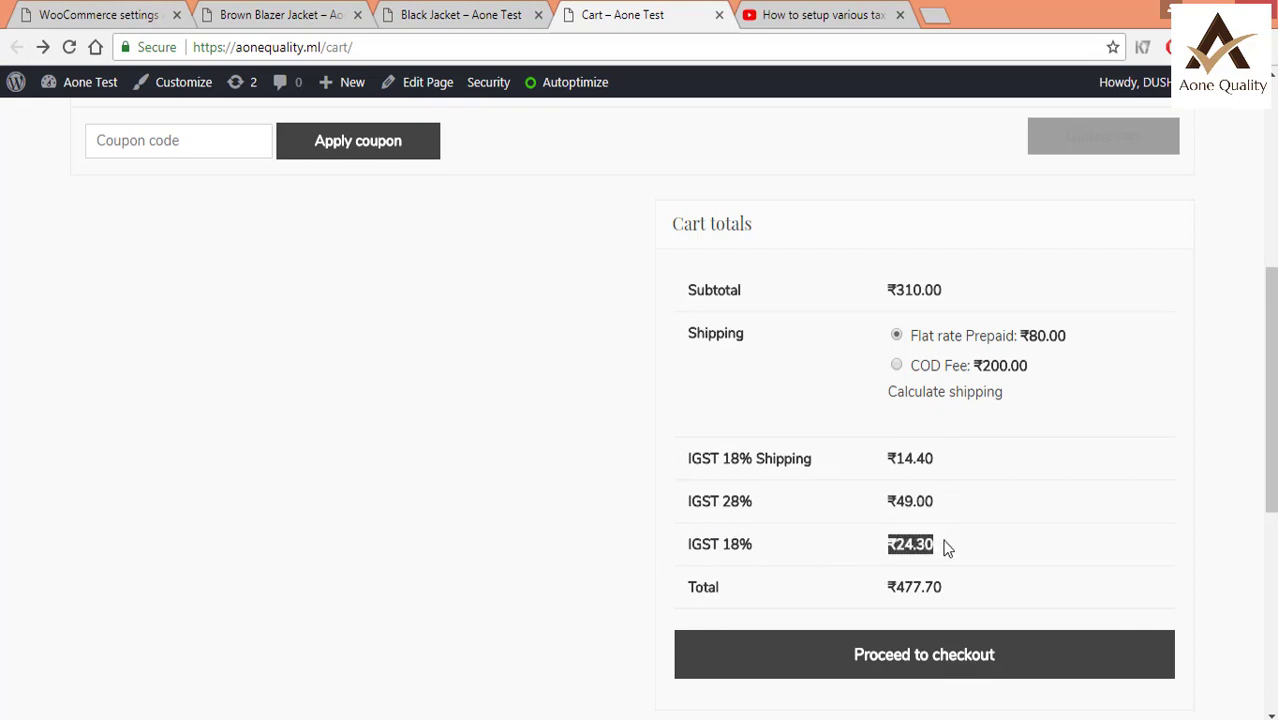
pyautogui.click(519, 556)
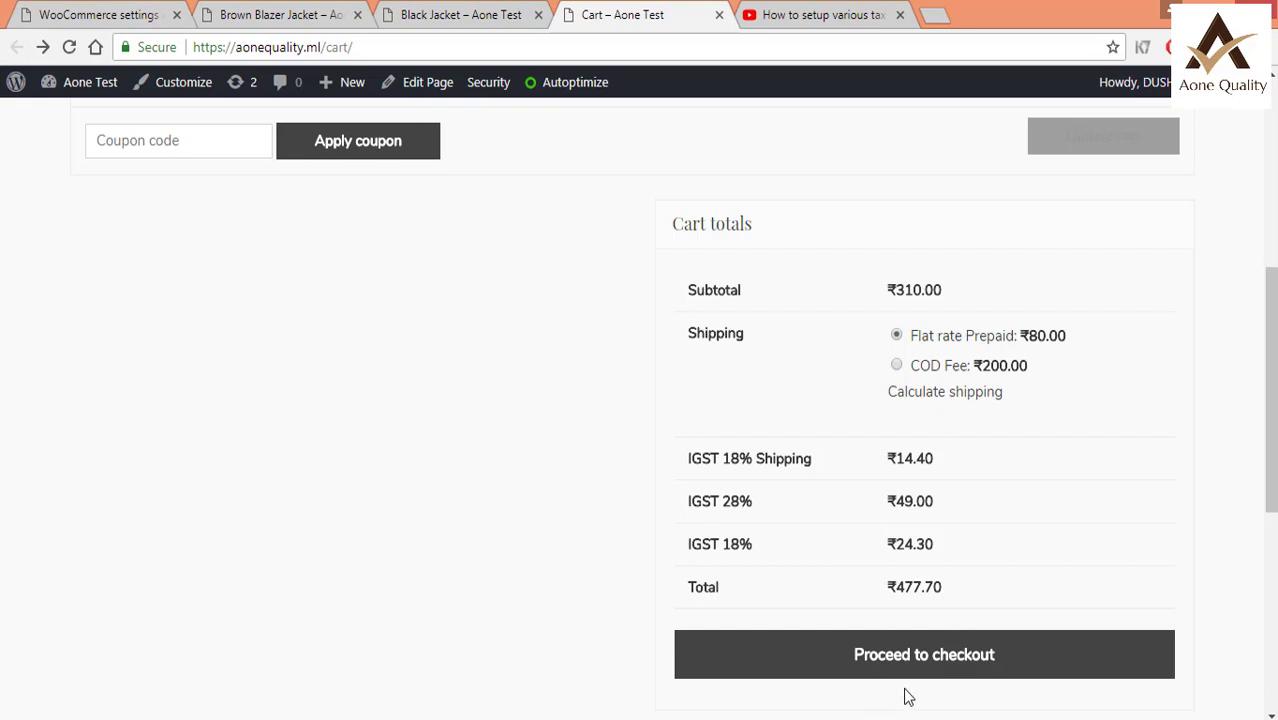
# Proceed to checkout and review the shipping options and IGST lines in the order summary
pyautogui.click(910, 656)
pyautogui.scroll(-1, 1198, 442)
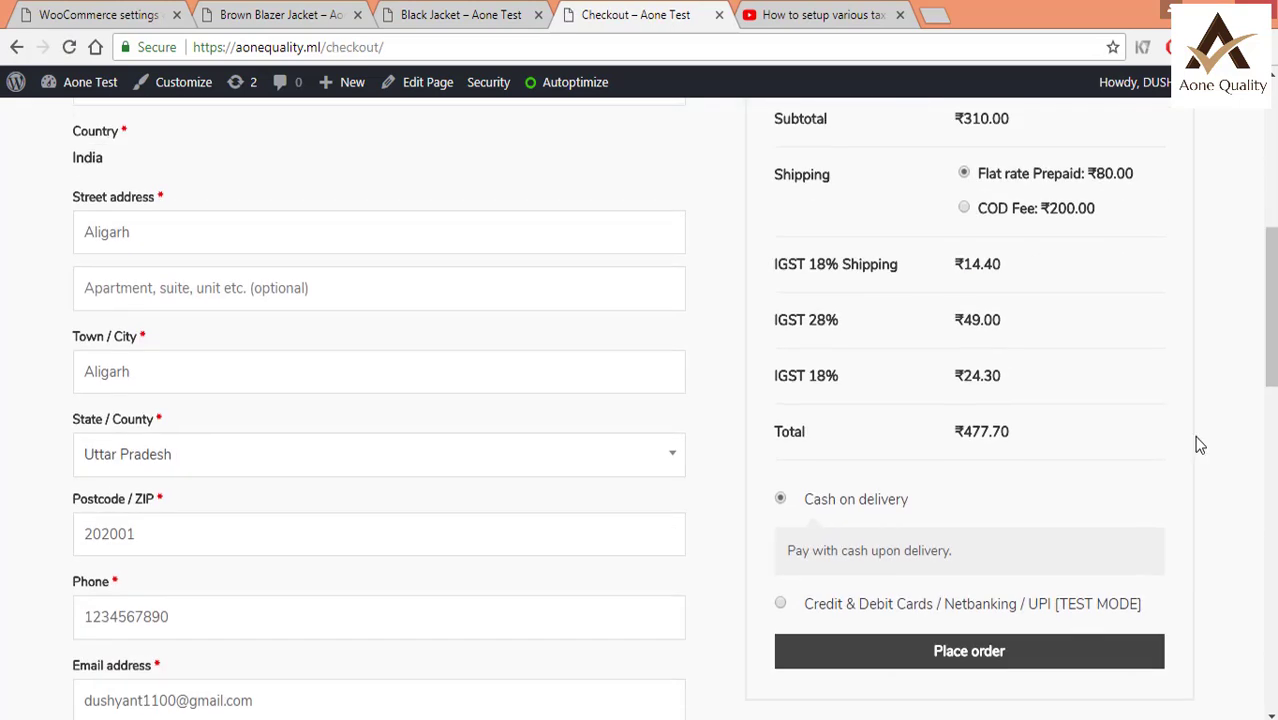
pyautogui.scroll(1, 1198, 445)
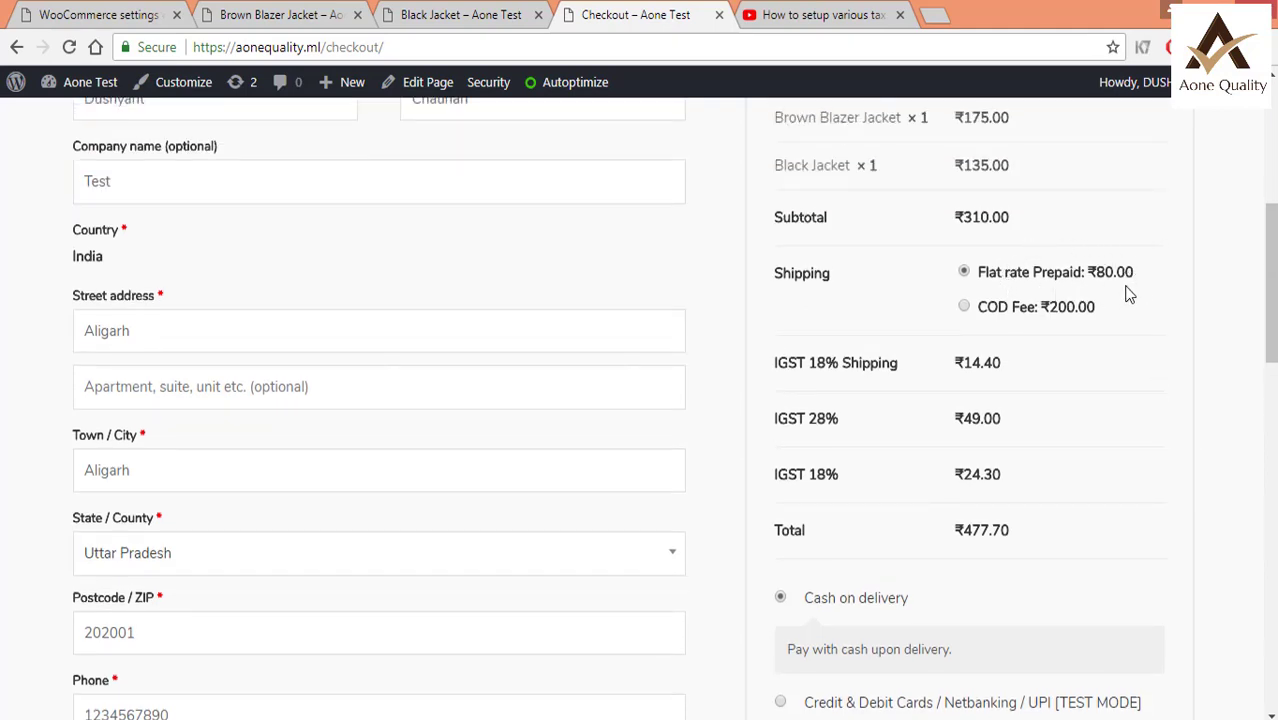
pyautogui.scroll(-1, 1240, 395)
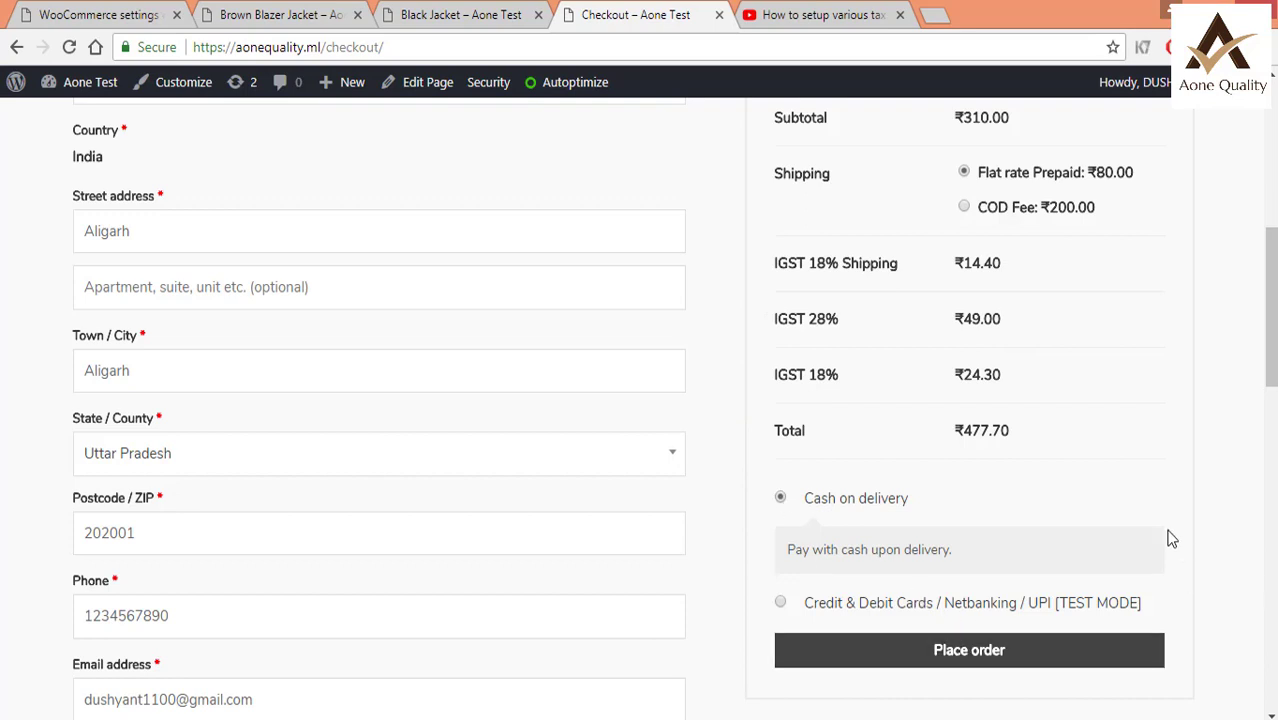
# Return to the site's admin pages, then deactivate and delete the Advanced Flat Rate Shipping For WooCommerce plugin
pyautogui.hotkey('ctrl', '1')
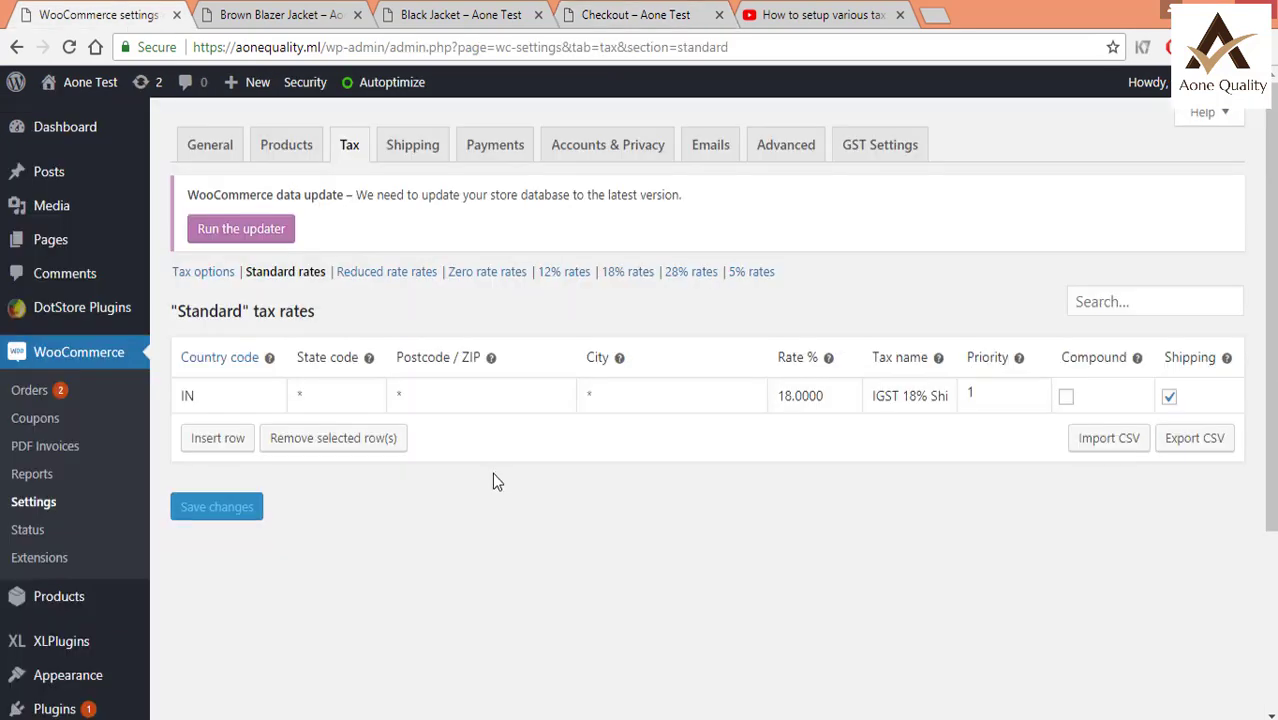
pyautogui.scroll(-3, 459, 462)
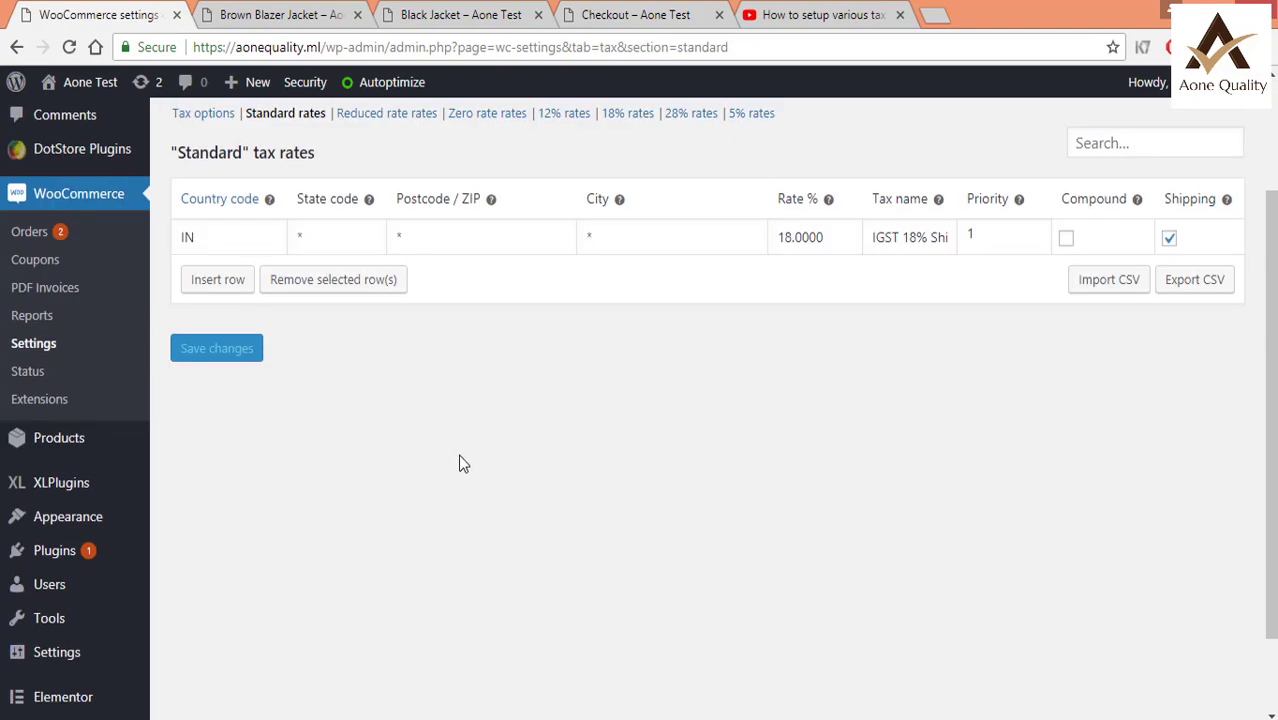
pyautogui.scroll(2, 414, 508)
pyautogui.scroll(-3, 414, 508)
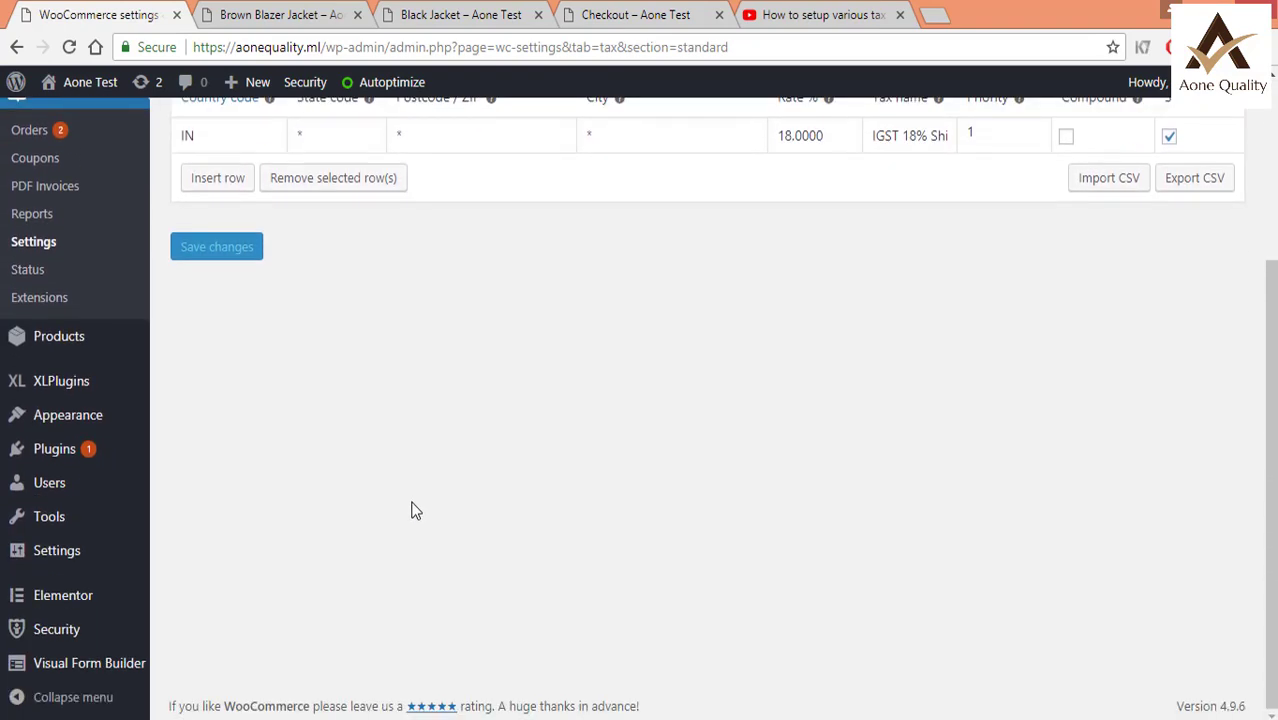
pyautogui.scroll(3, 414, 508)
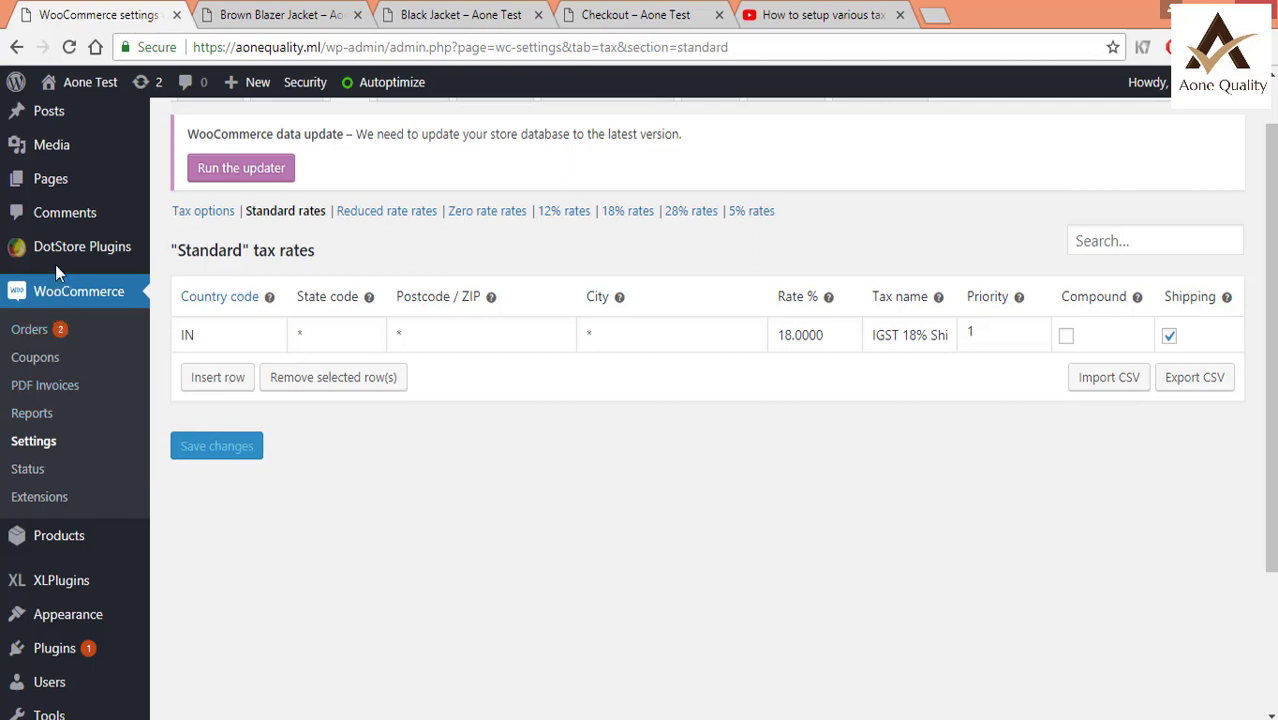
pyautogui.moveTo(24, 262)
pyautogui.scroll(-3, 578, 568)
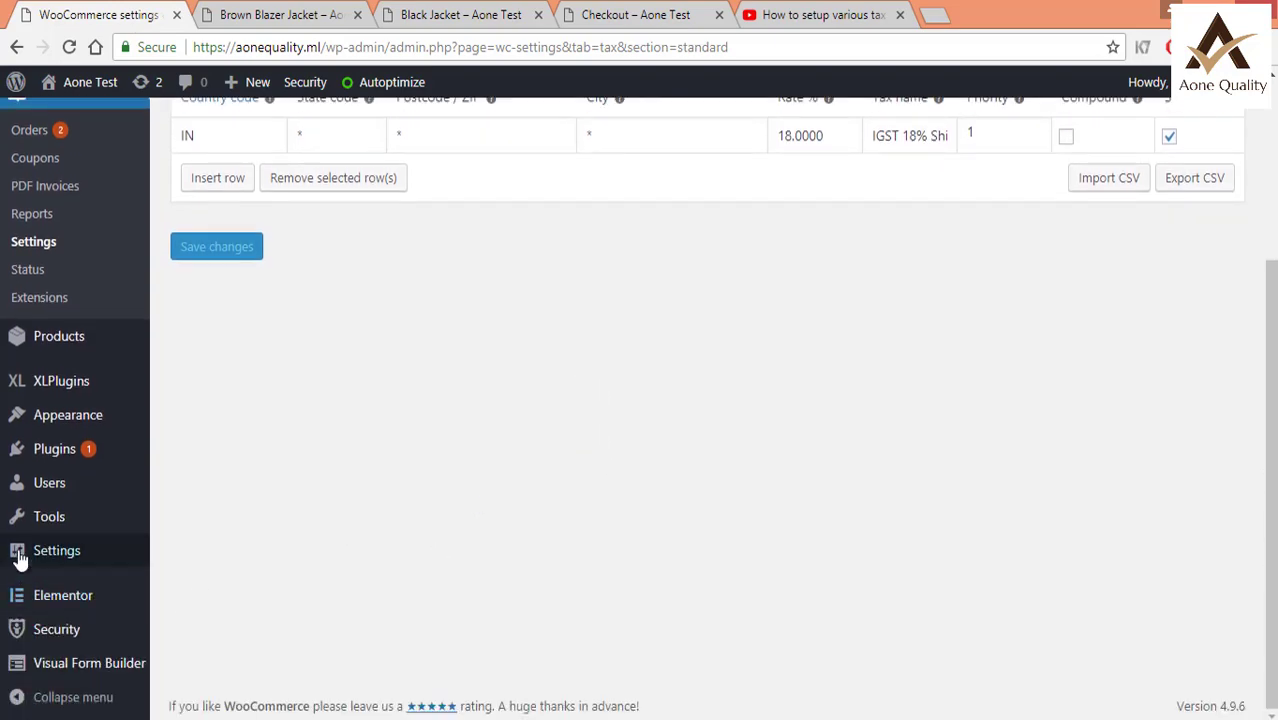
pyautogui.click(37, 458)
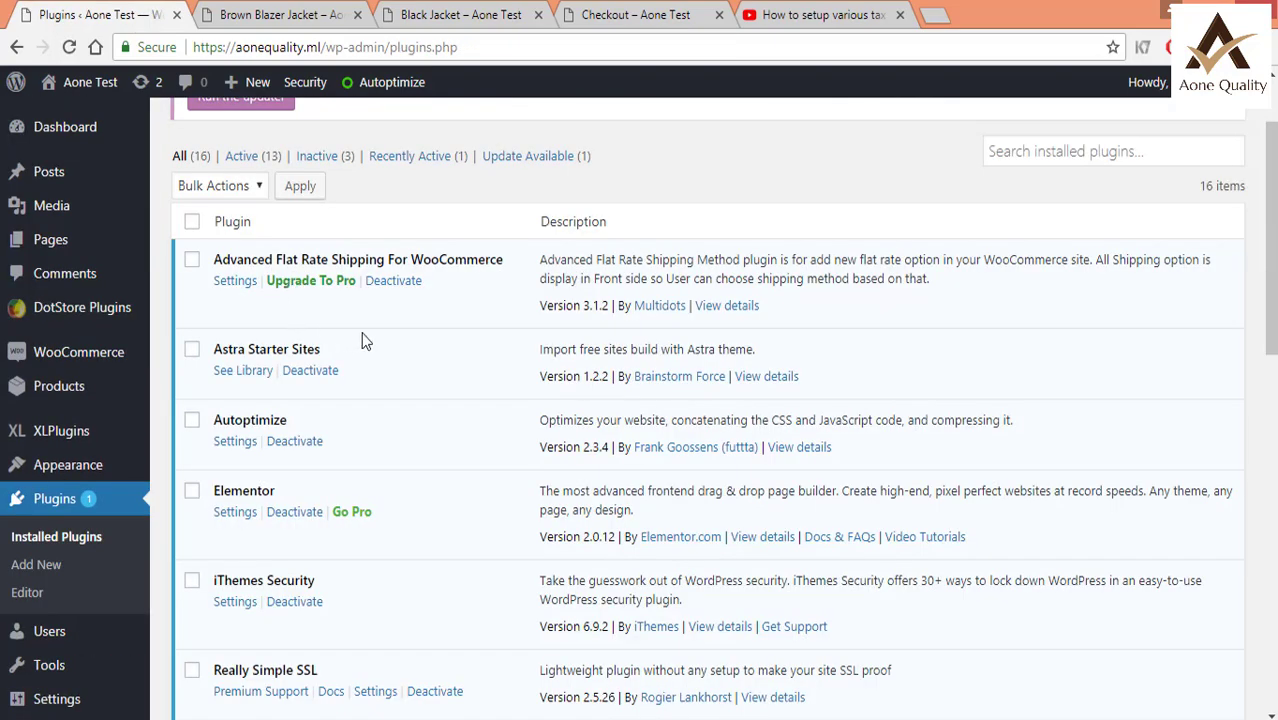
pyautogui.click(392, 282)
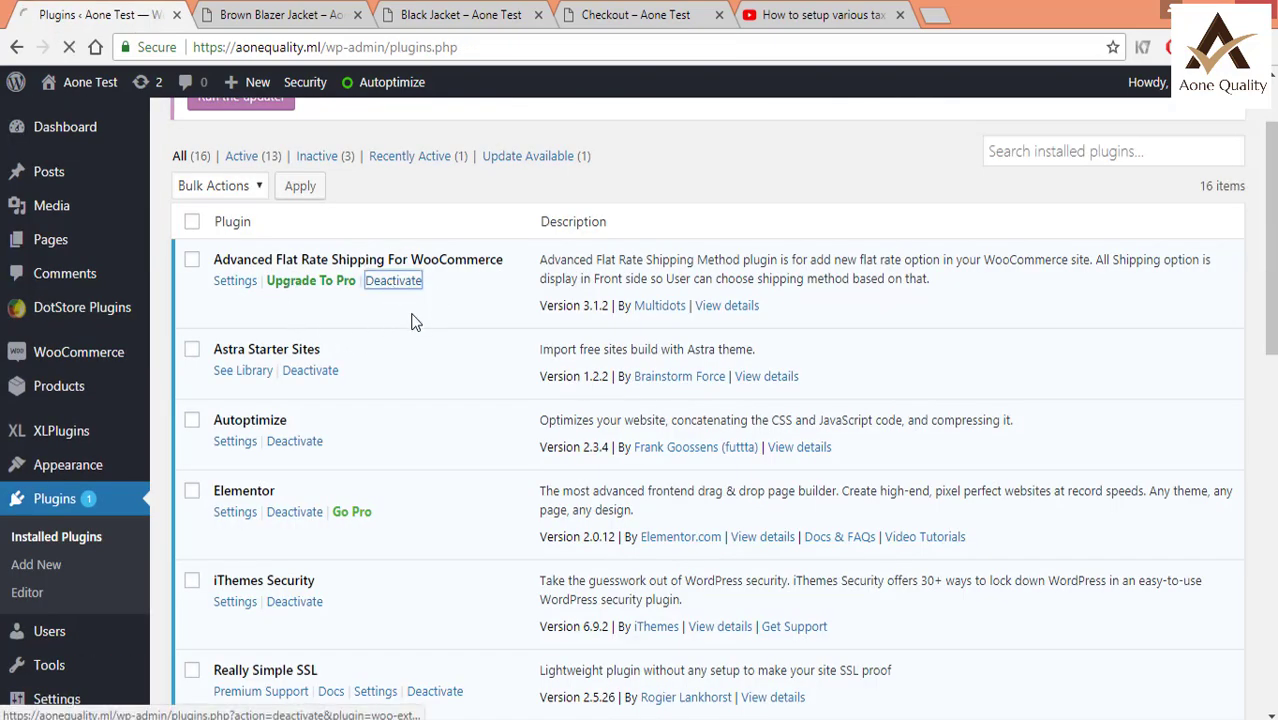
pyautogui.click(285, 447)
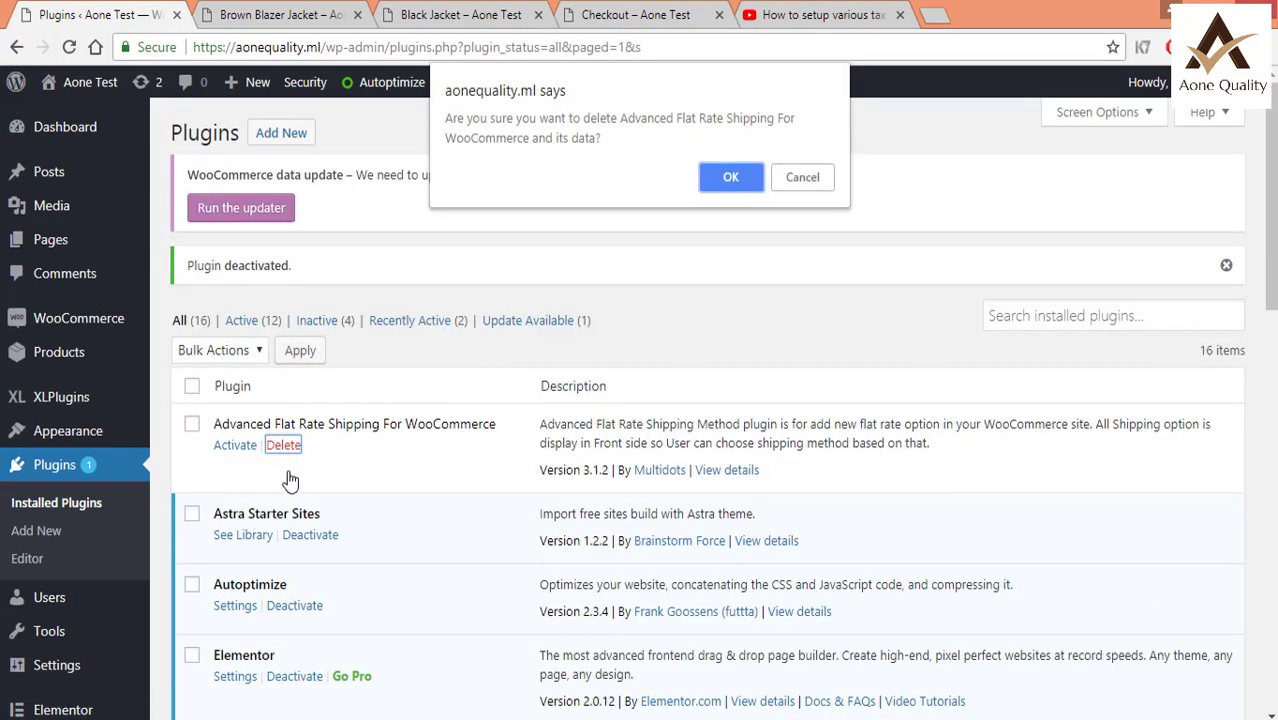
pyautogui.click(734, 174)
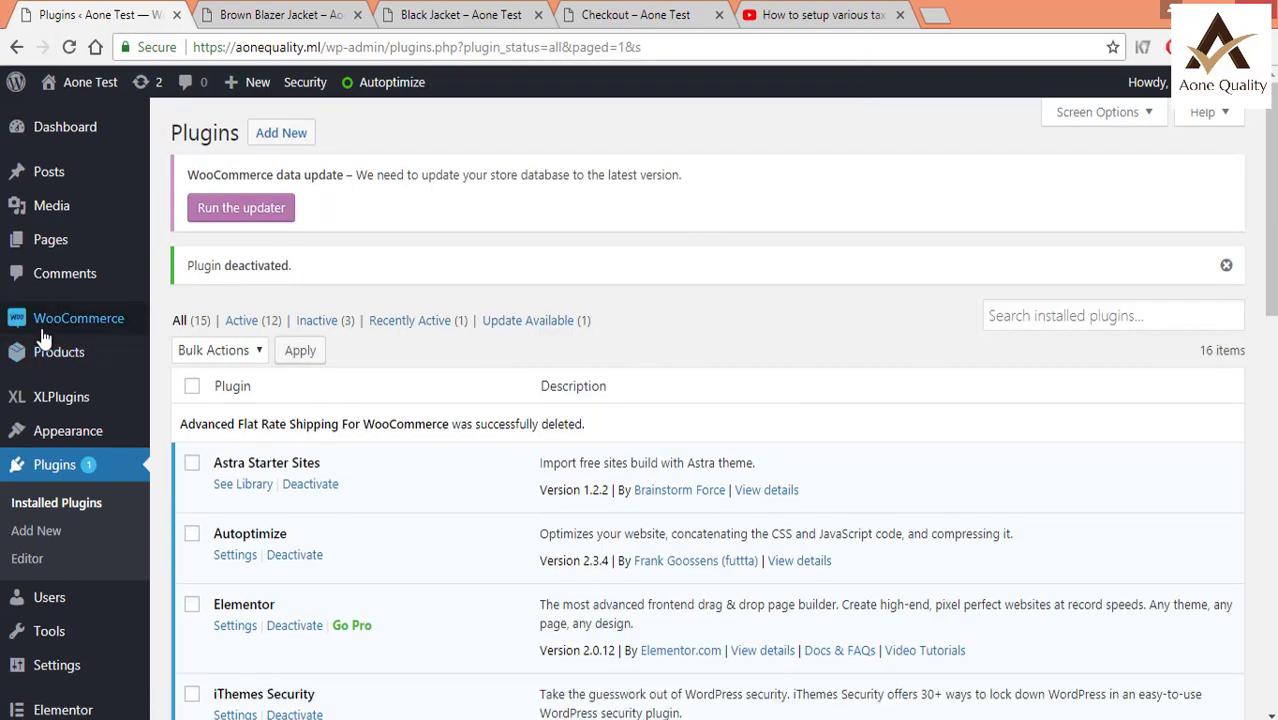
# Add another Flat rate shipping method to the India shipping zone in the WooCommerce settings
pyautogui.moveTo(45, 320)
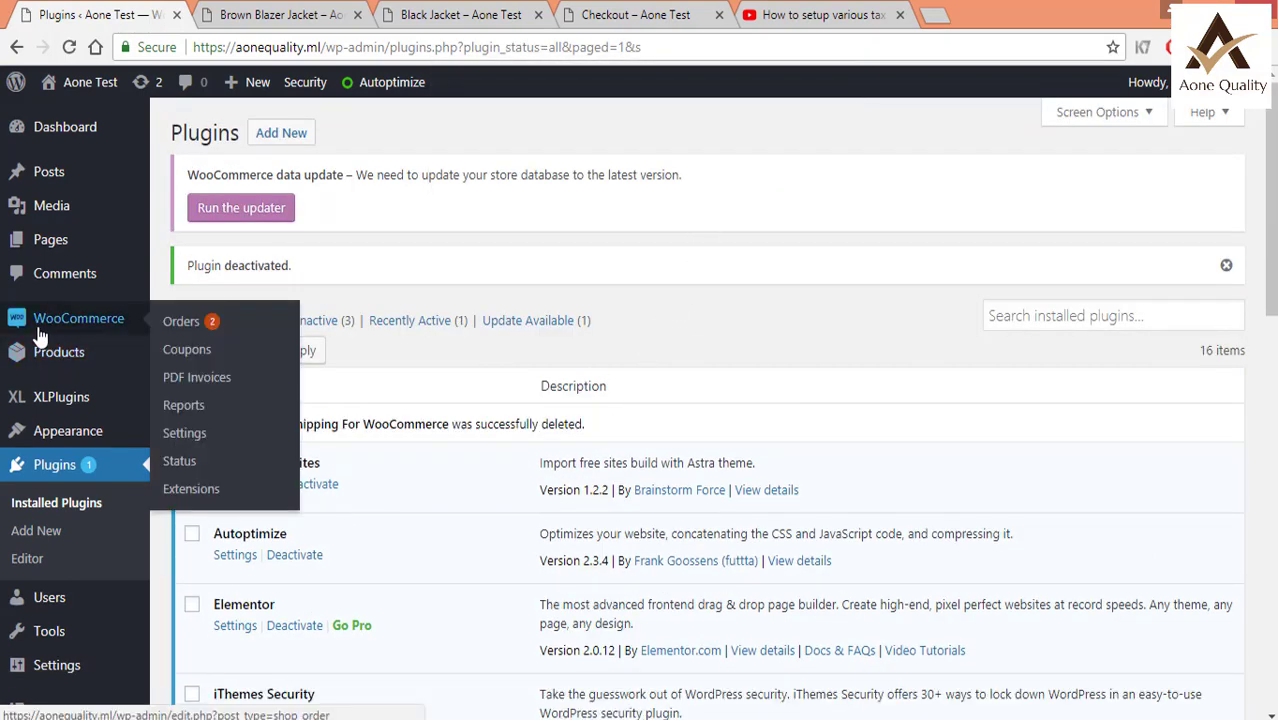
pyautogui.click(193, 432)
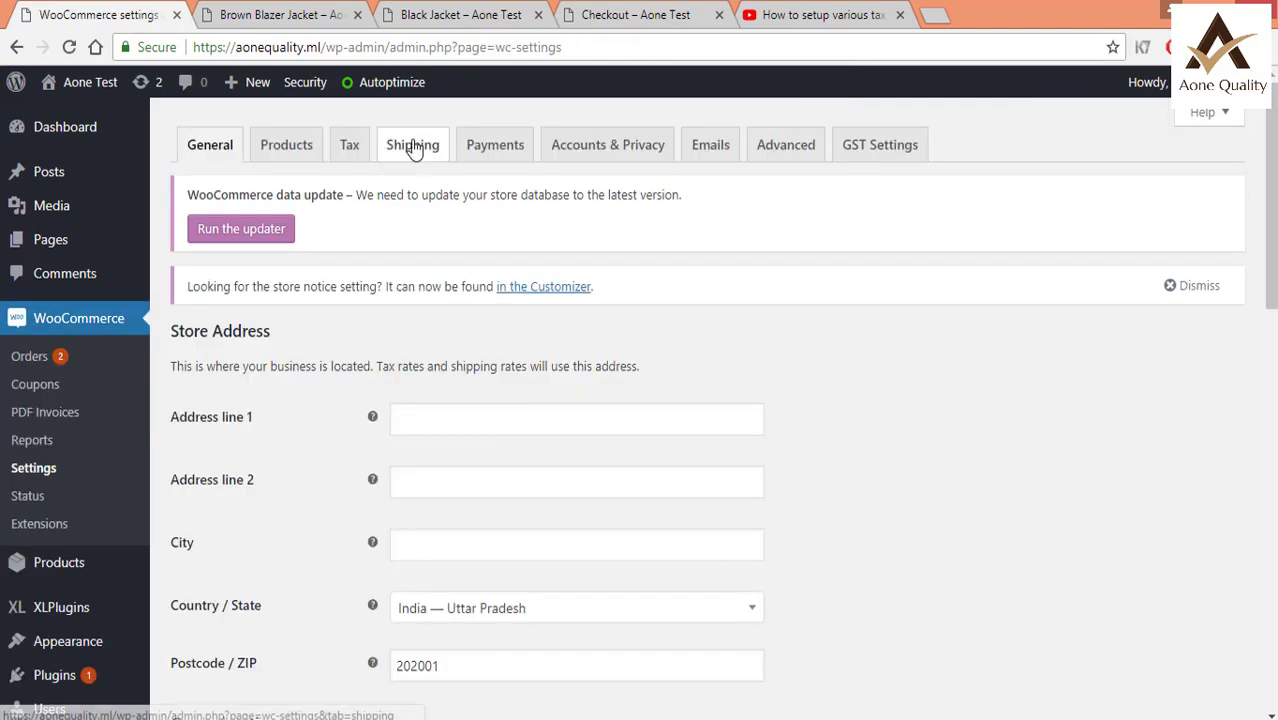
pyautogui.click(412, 145)
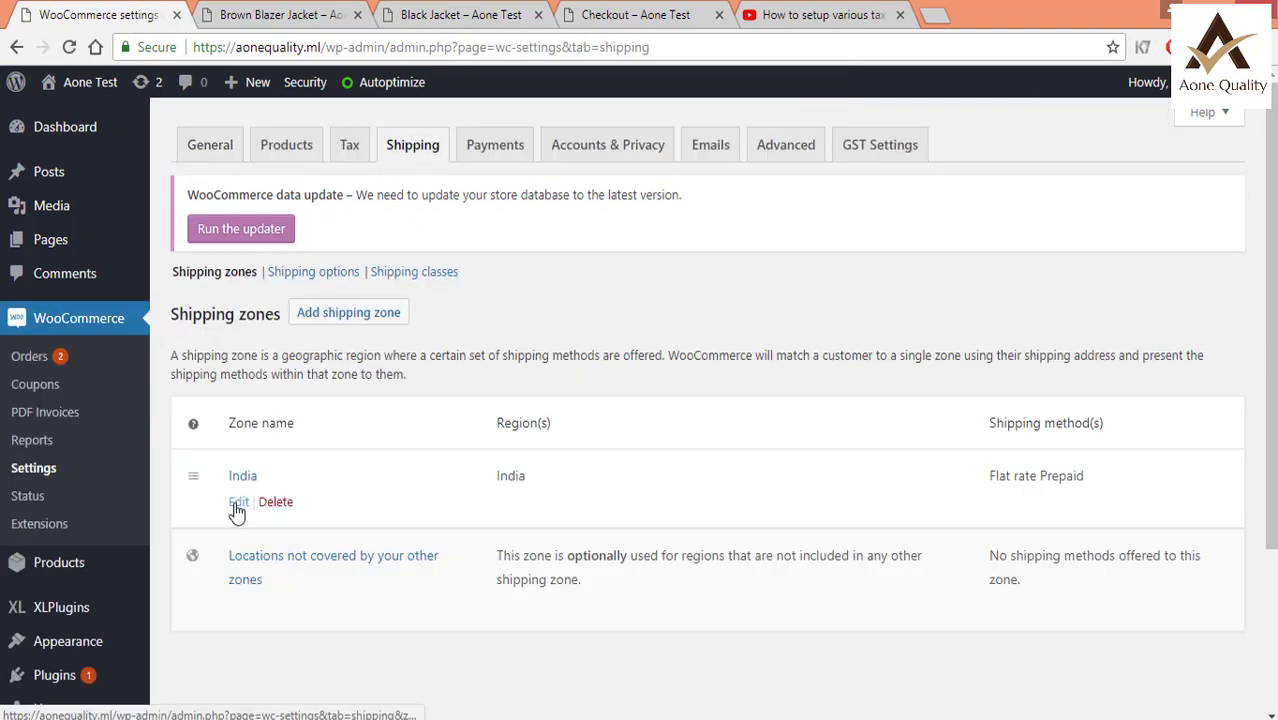
pyautogui.click(238, 502)
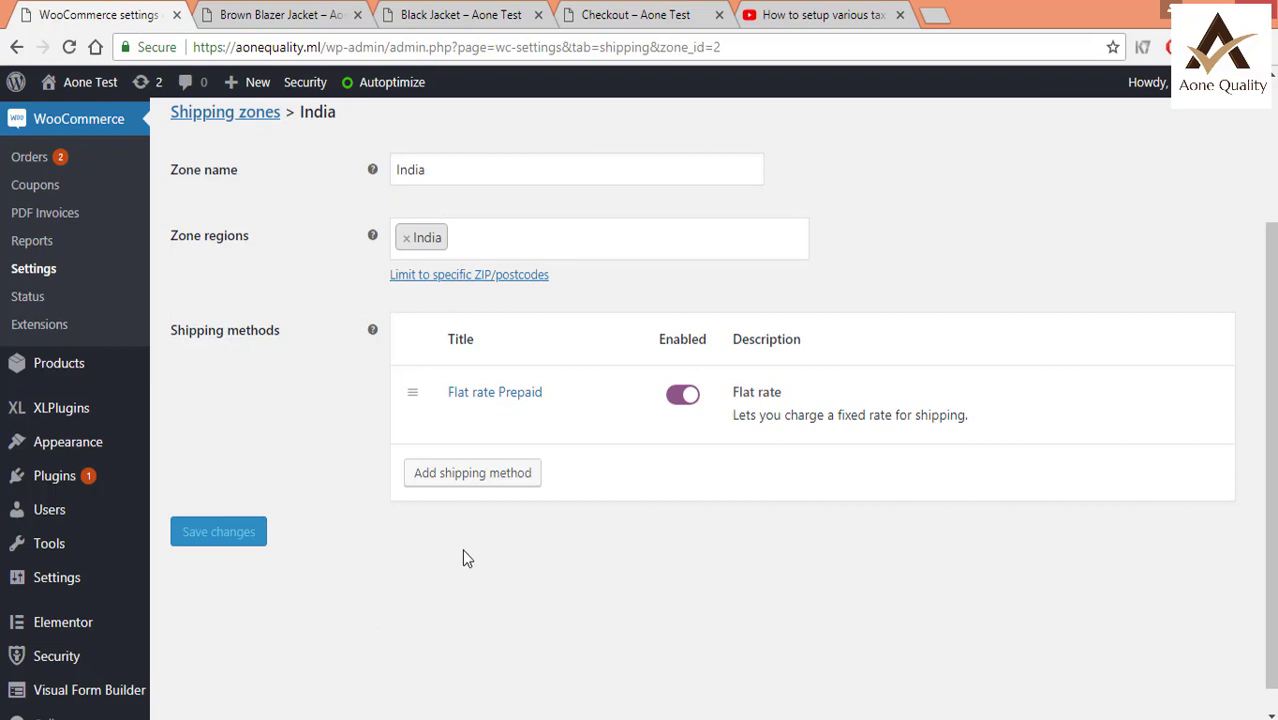
pyautogui.click(459, 485)
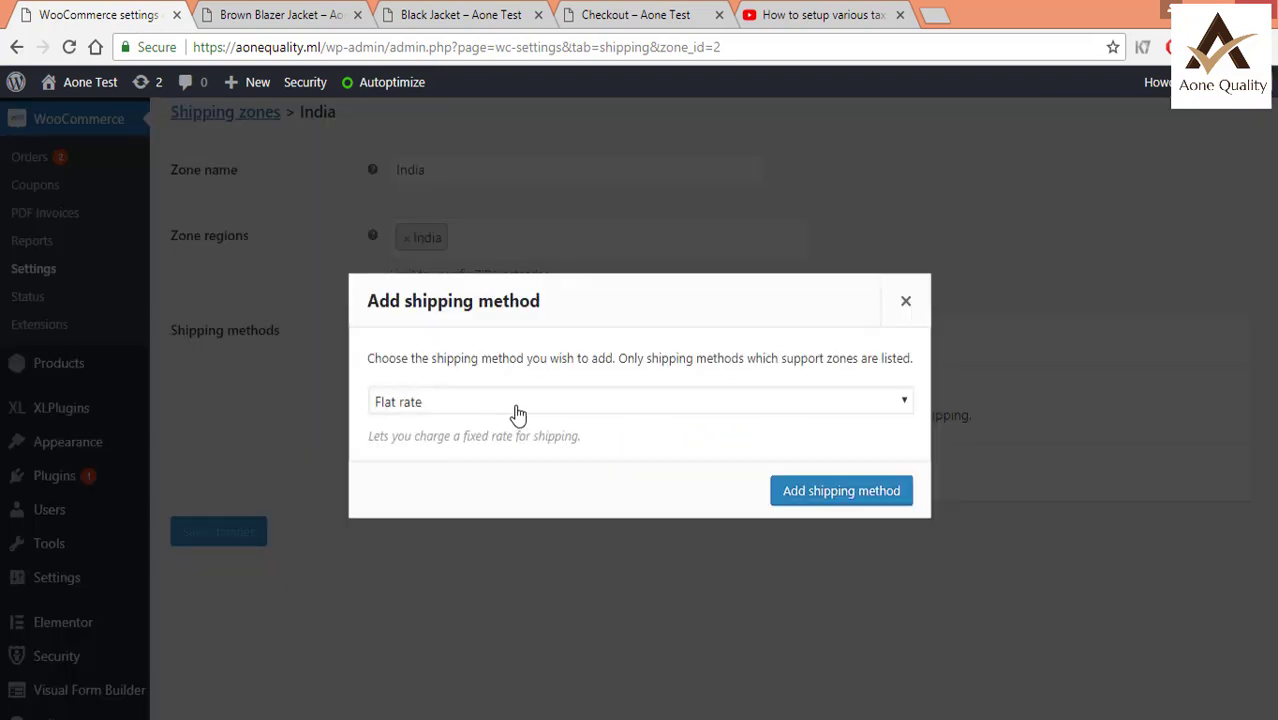
pyautogui.click(516, 405)
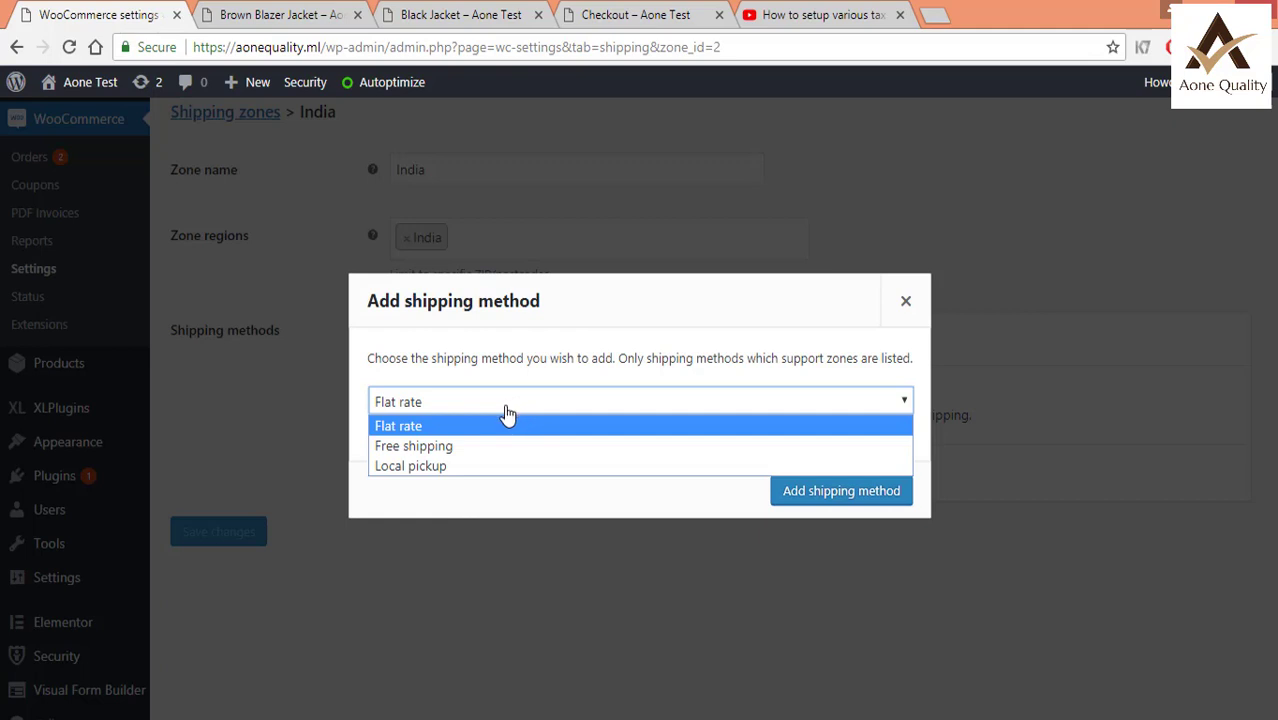
pyautogui.click(441, 430)
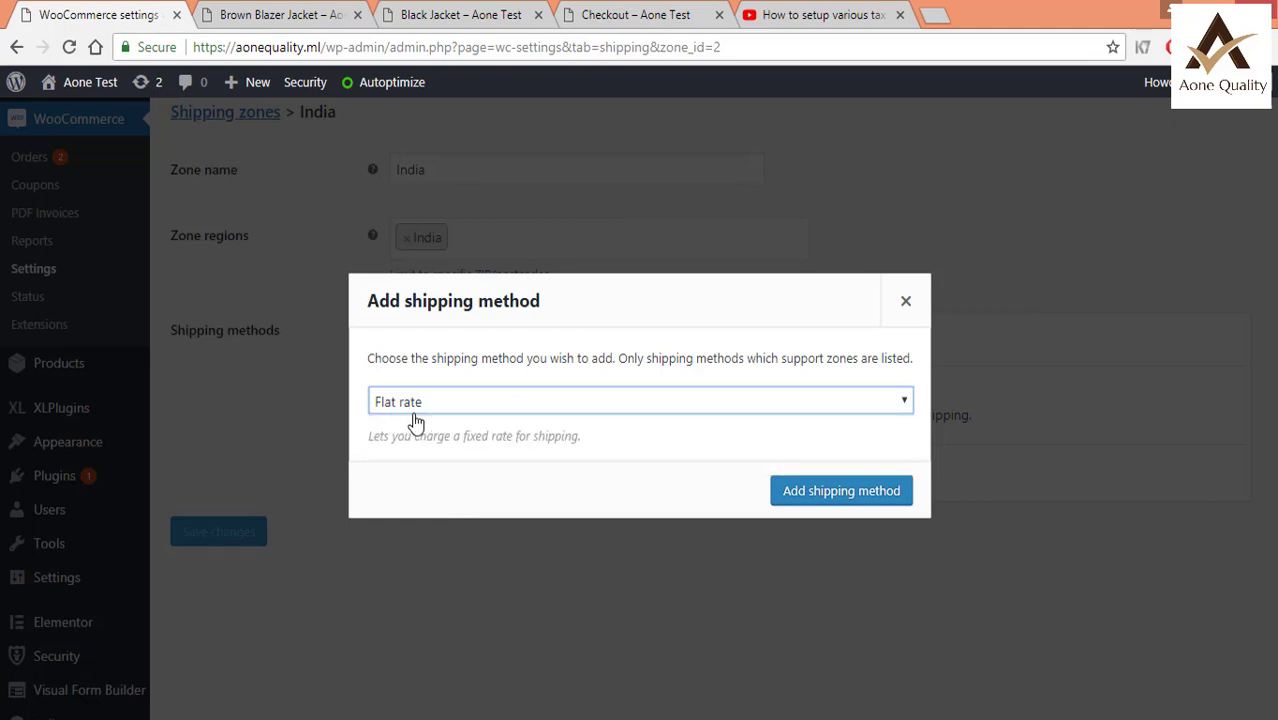
pyautogui.click(824, 491)
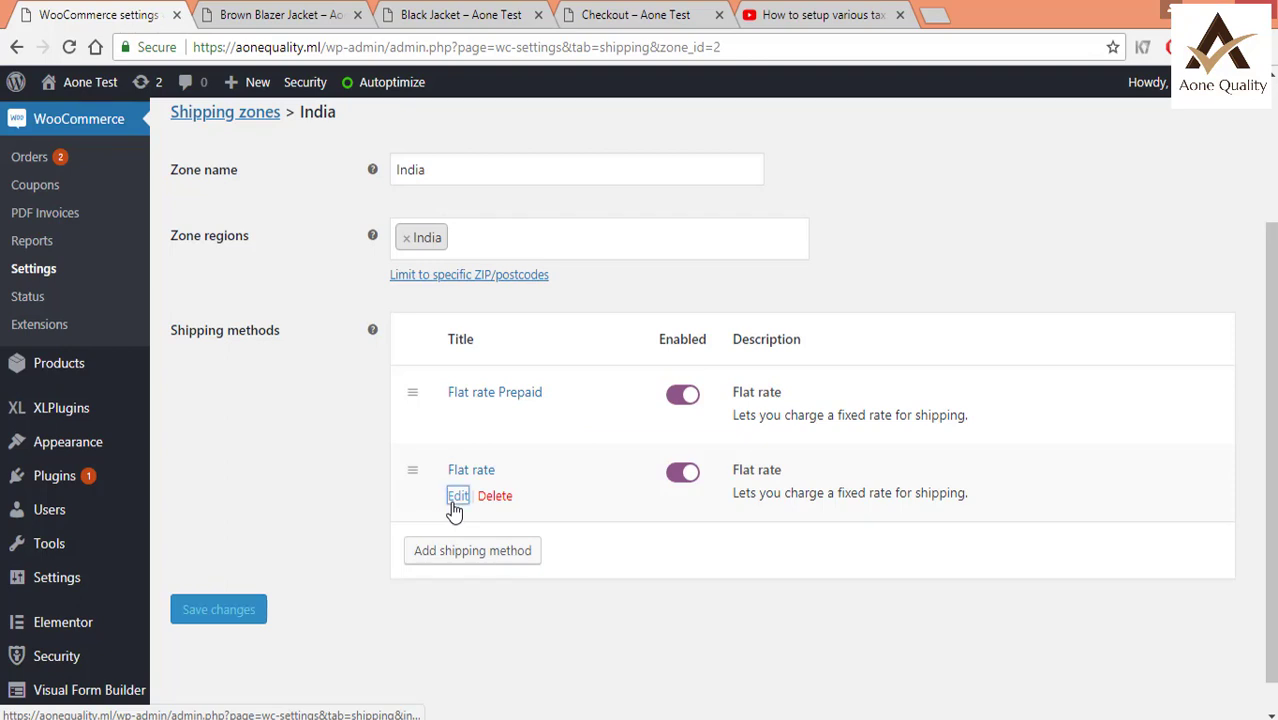
# Title the new flat rate method "COD", set its cost to 100.00 * [qty], and save the changes
pyautogui.click(454, 506)
pyautogui.press('BackSpace')
pyautogui.press('BackSpace')
pyautogui.press('BackSpace')
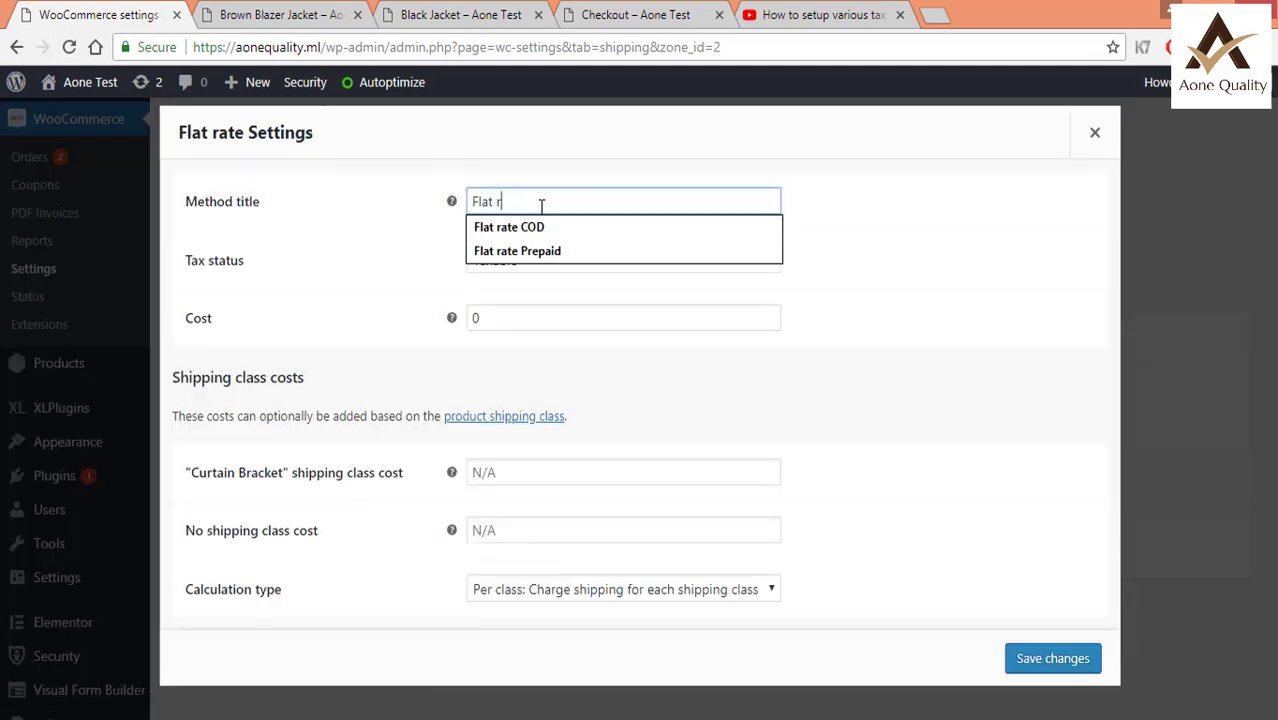
pyautogui.press('BackSpace')
pyautogui.write('COD')
pyautogui.click(488, 317)
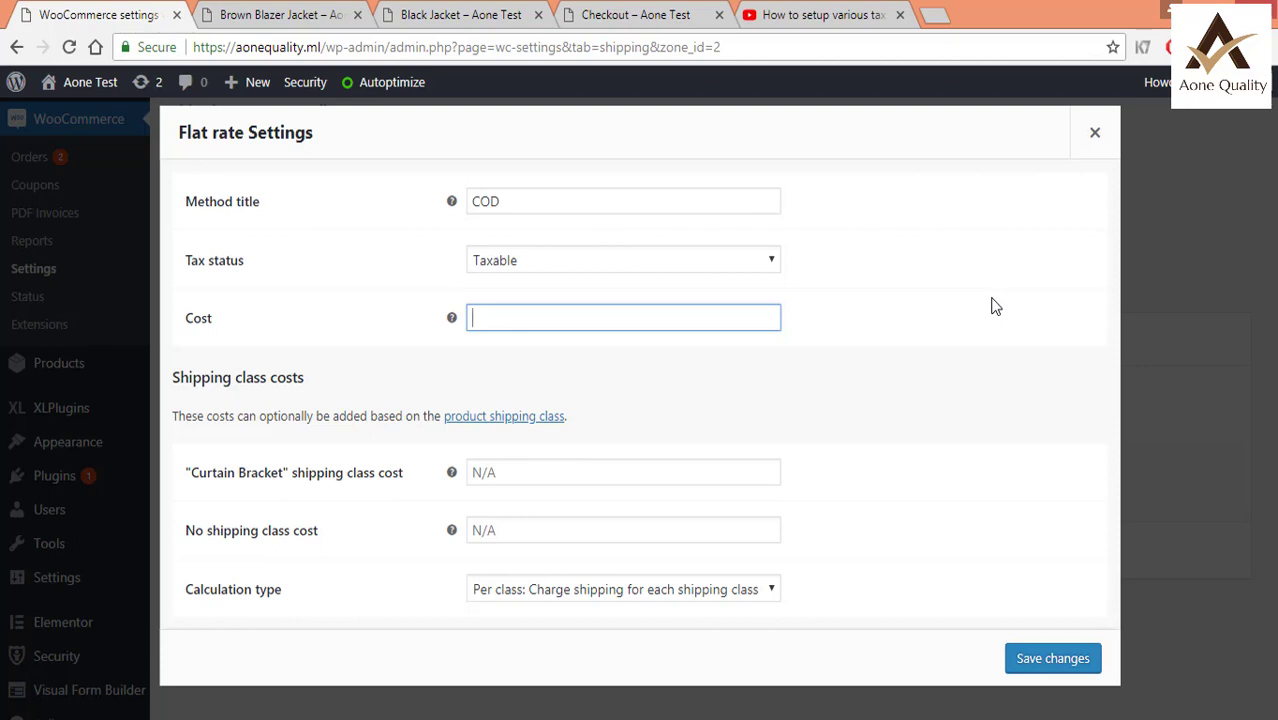
pyautogui.write('100.00 * [qty')
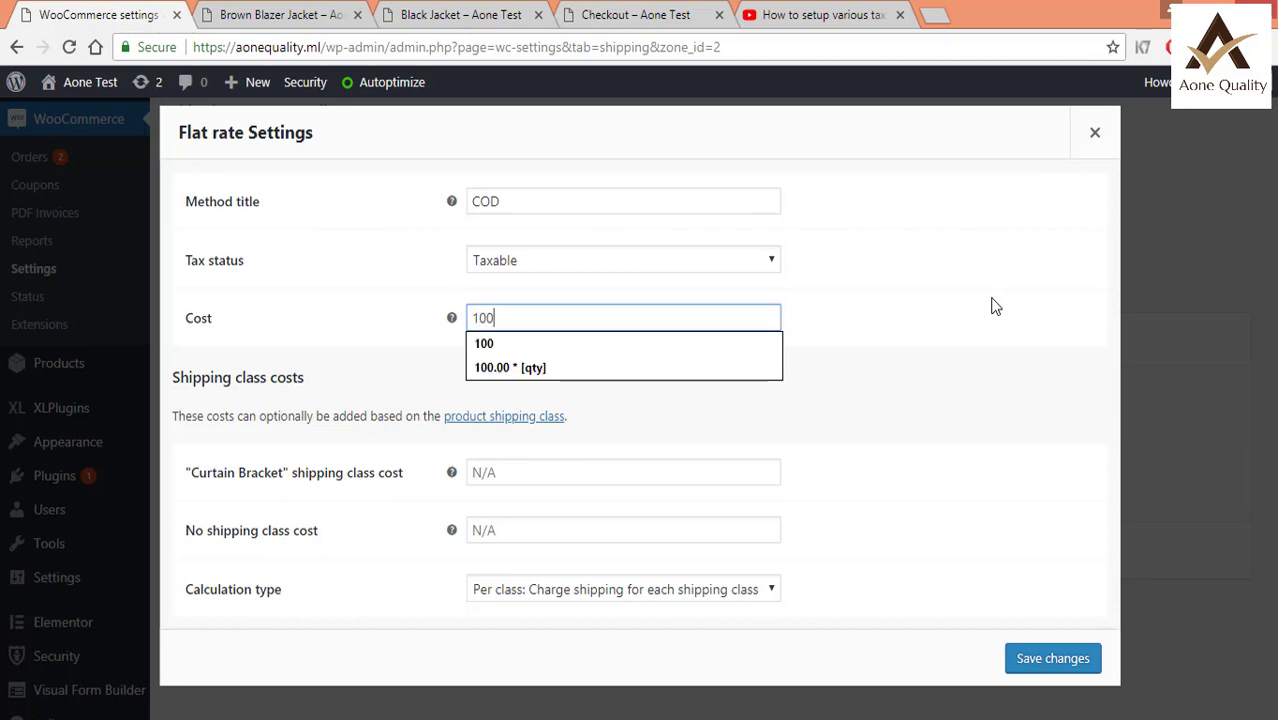
pyautogui.click(531, 376)
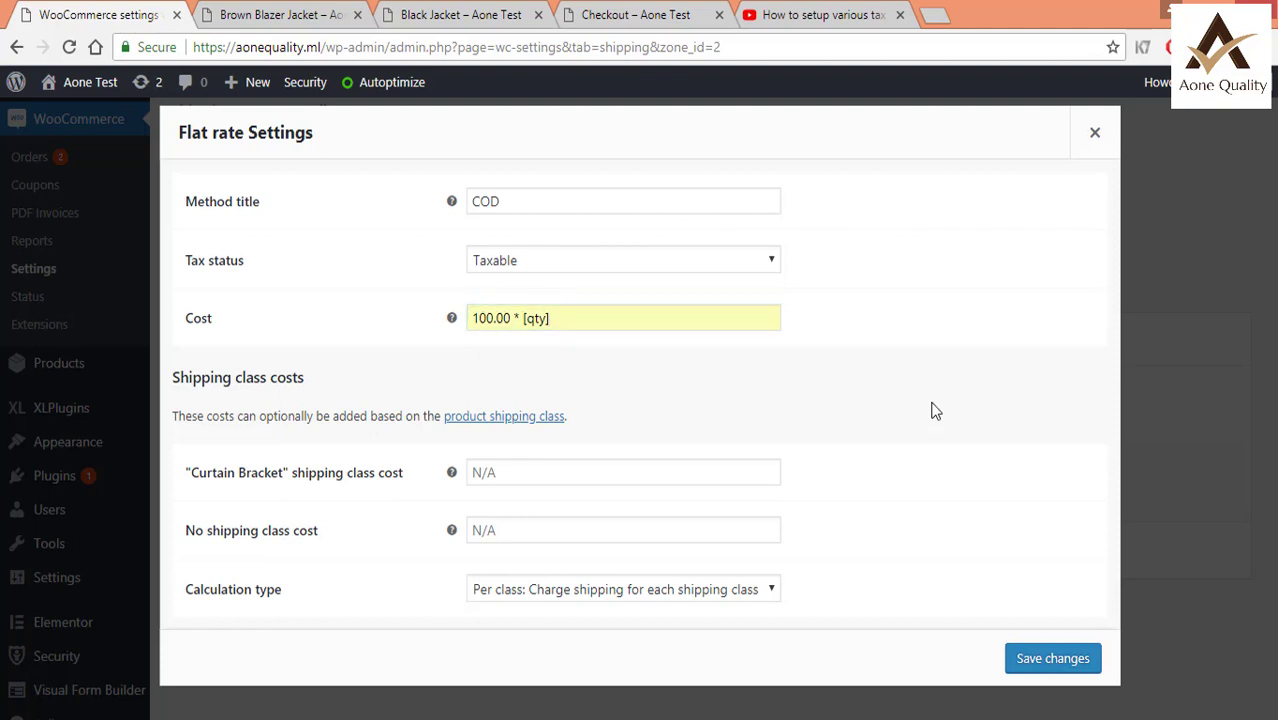
pyautogui.click(1040, 662)
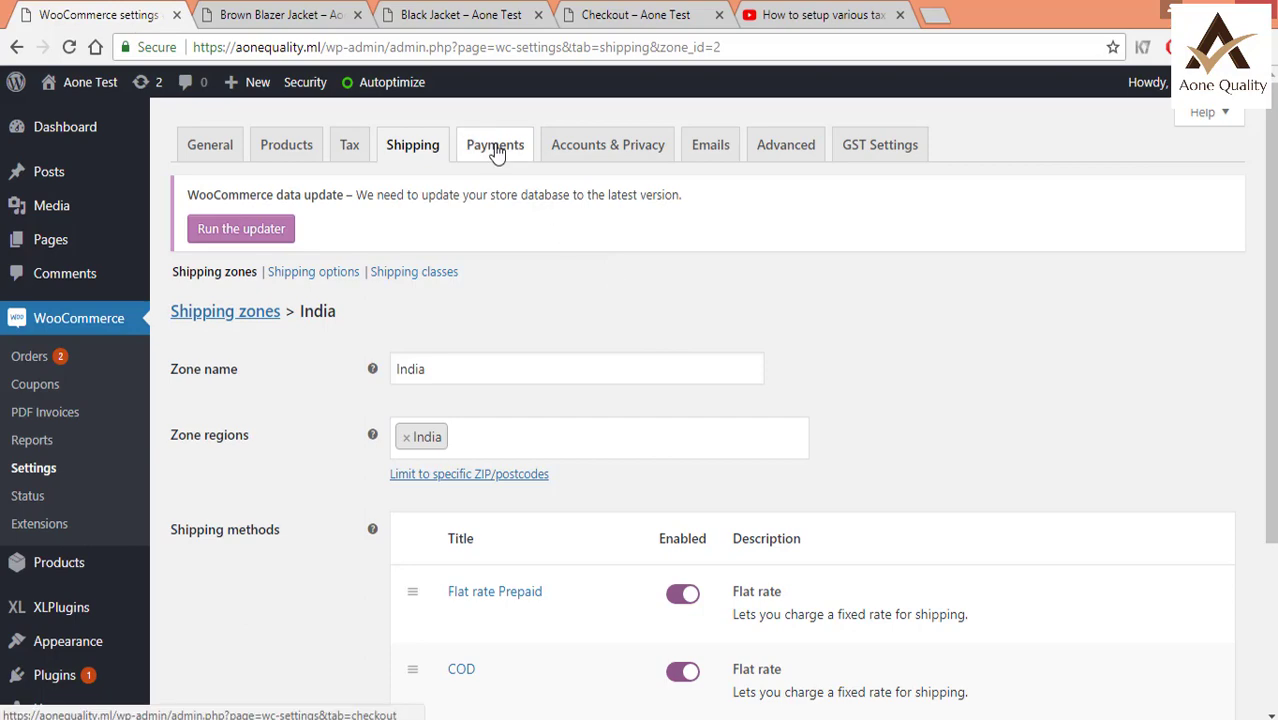
# Restrict the Cash on delivery payment method to the India – COD shipping method instead of any flat rate, and save
pyautogui.click(497, 145)
pyautogui.scroll(-2, 259, 488)
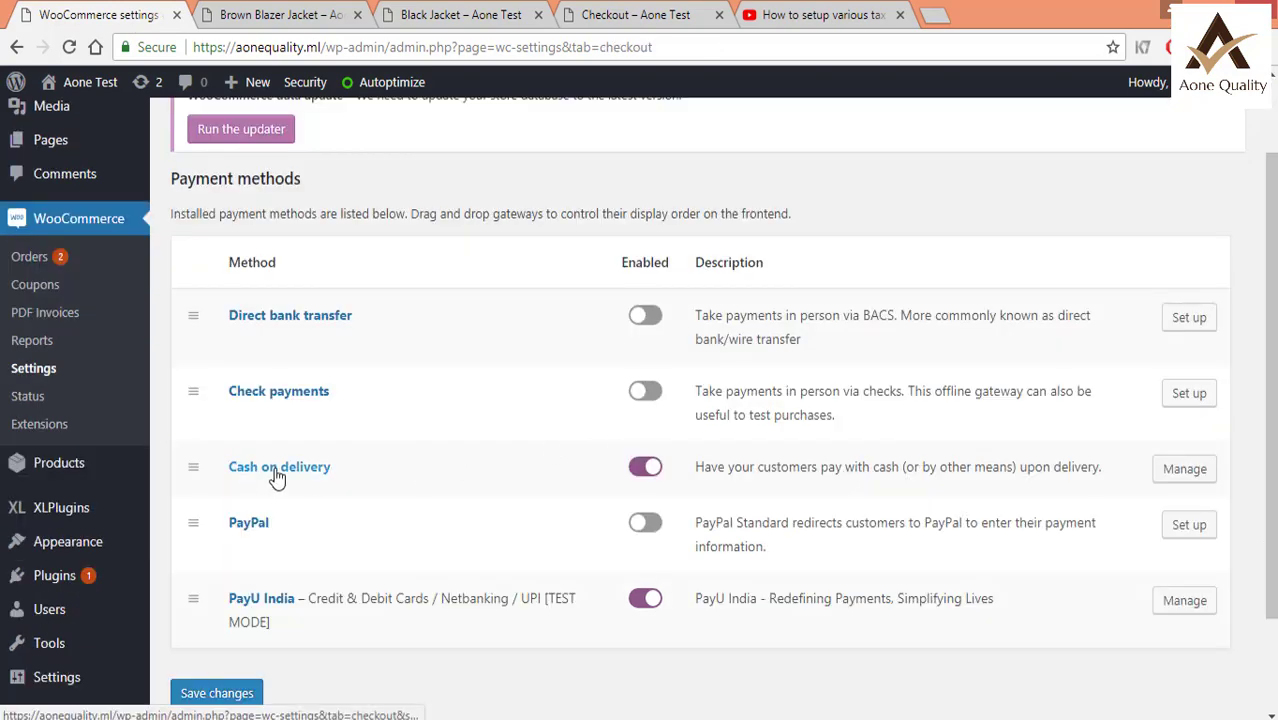
pyautogui.click(277, 476)
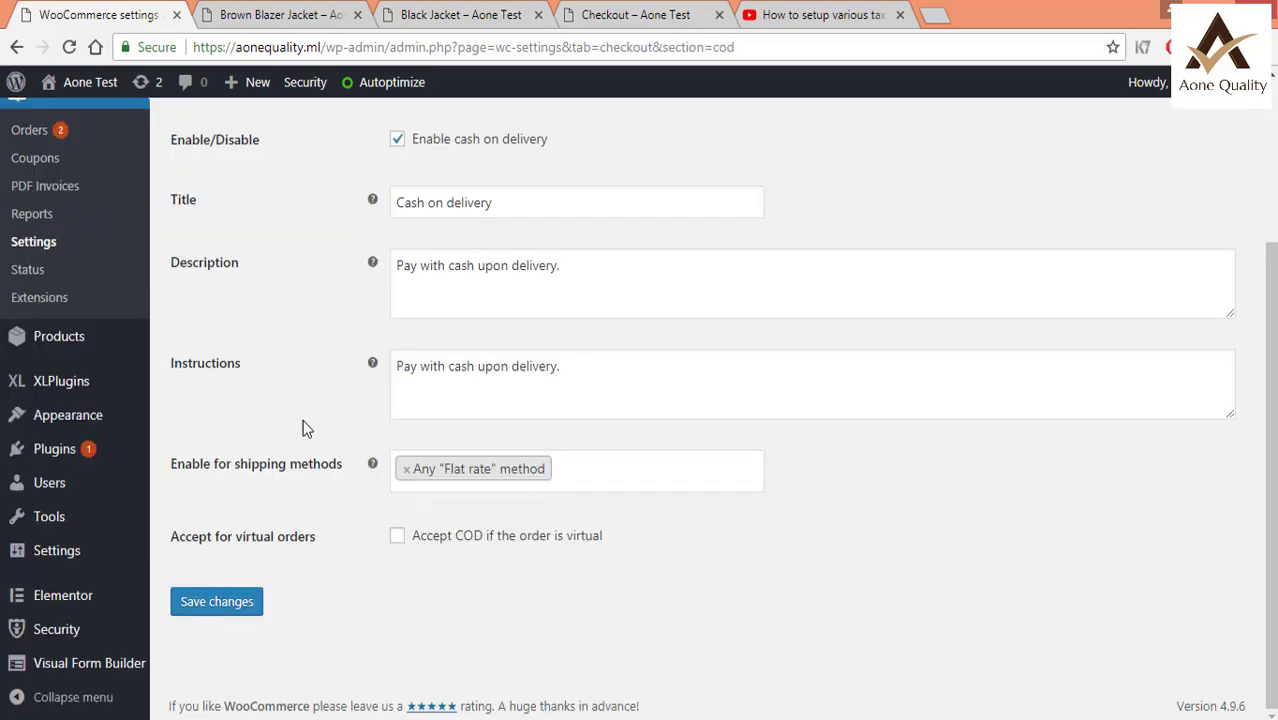
pyautogui.click(405, 469)
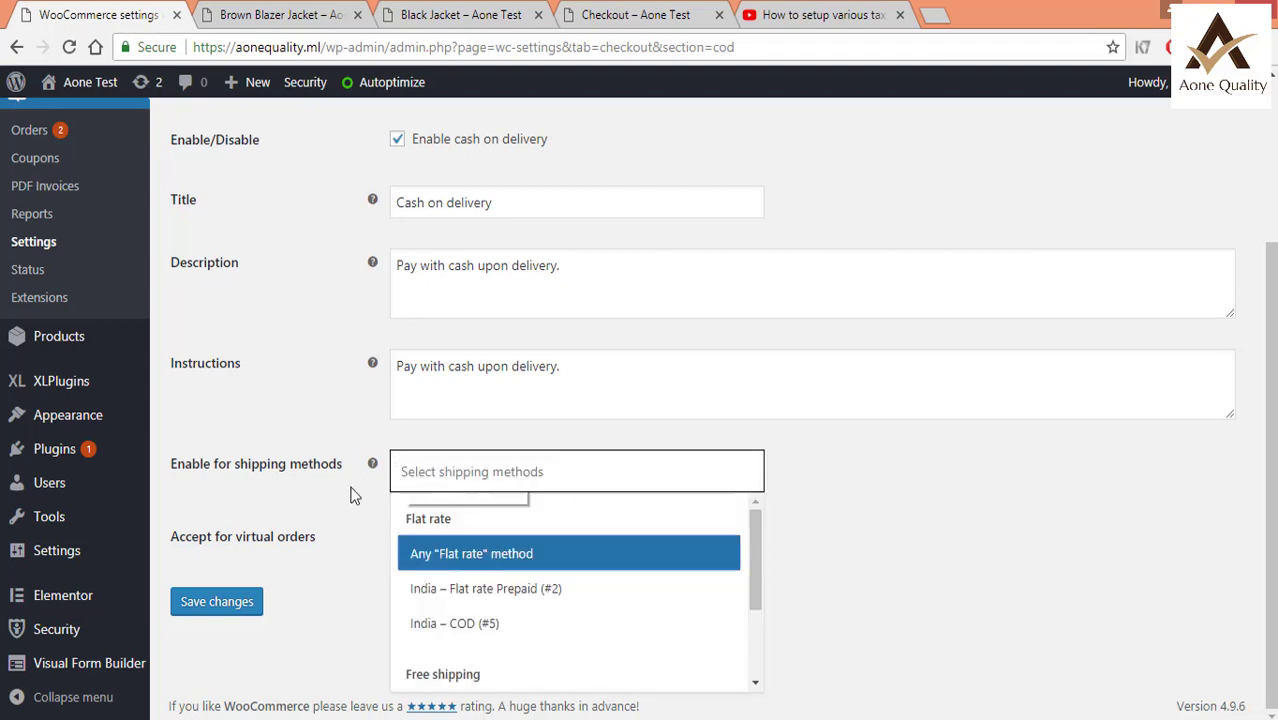
pyautogui.click(473, 624)
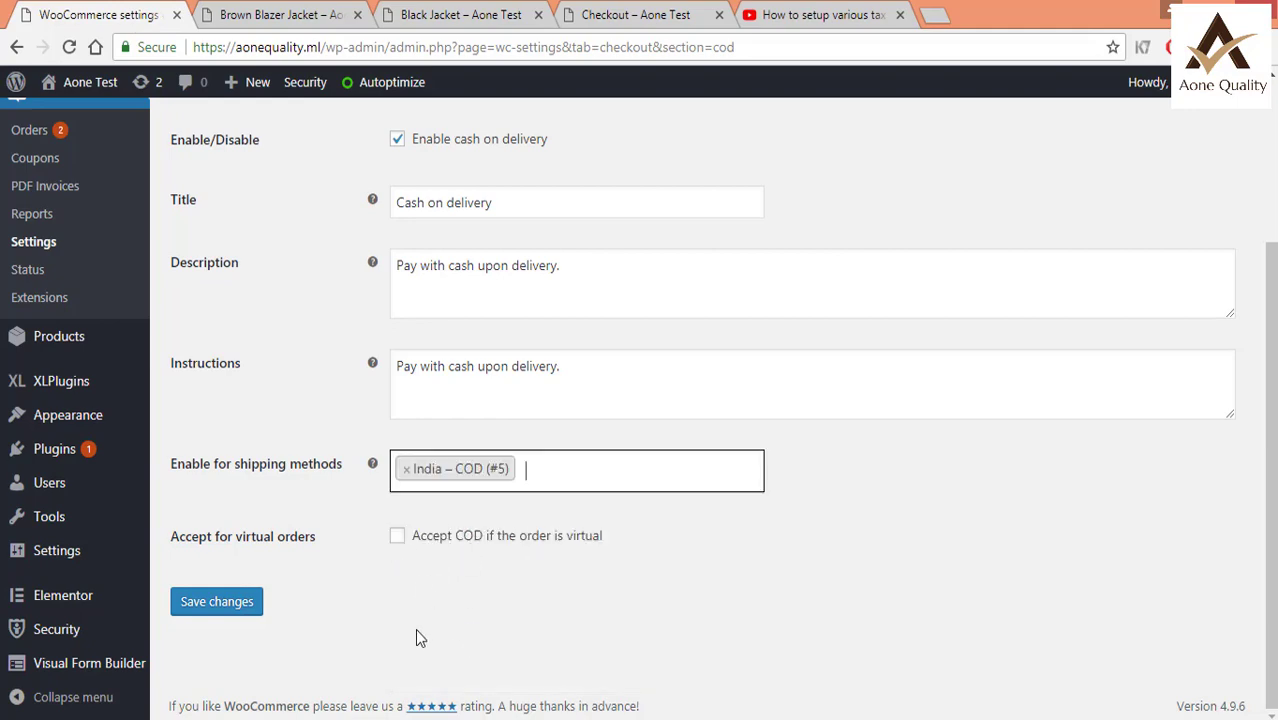
pyautogui.press('Return')
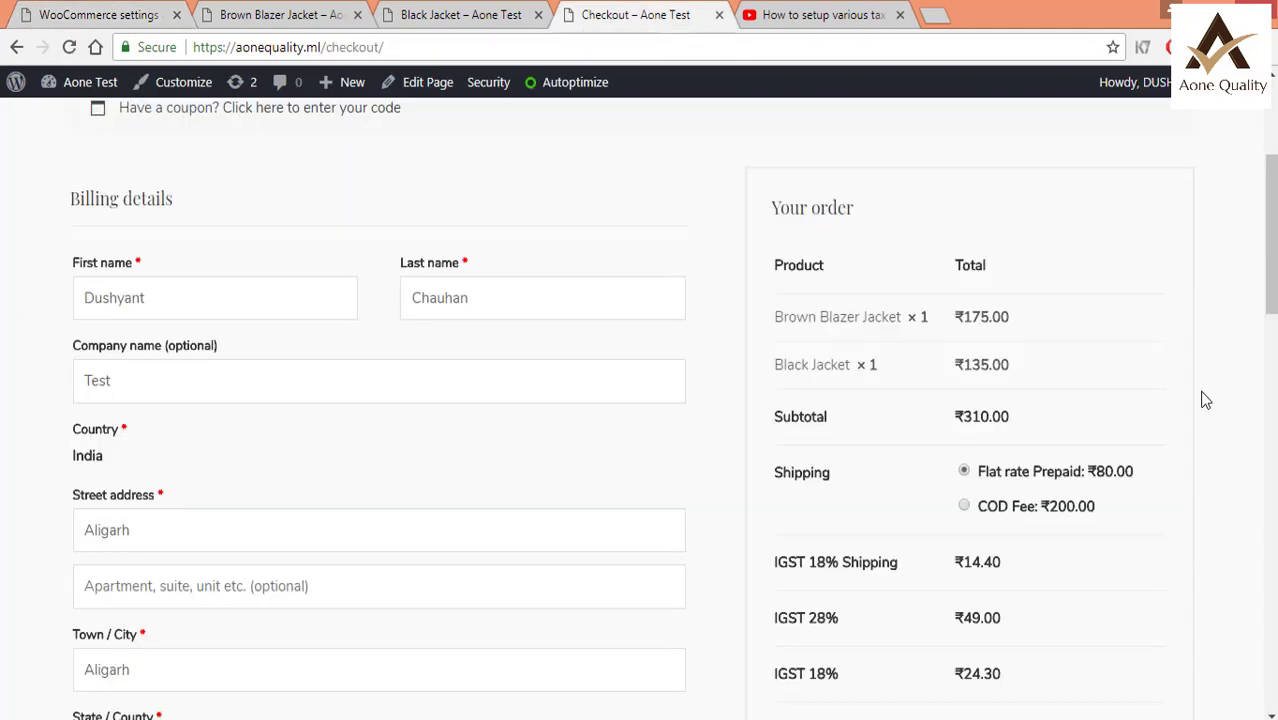
# Return to the store's checkout, reload it, and review the shipping and payment options before and after the reload
pyautogui.hotkey('ctrl', '4')
pyautogui.scroll(-6, 1205, 400)
pyautogui.scroll(1, 1205, 400)
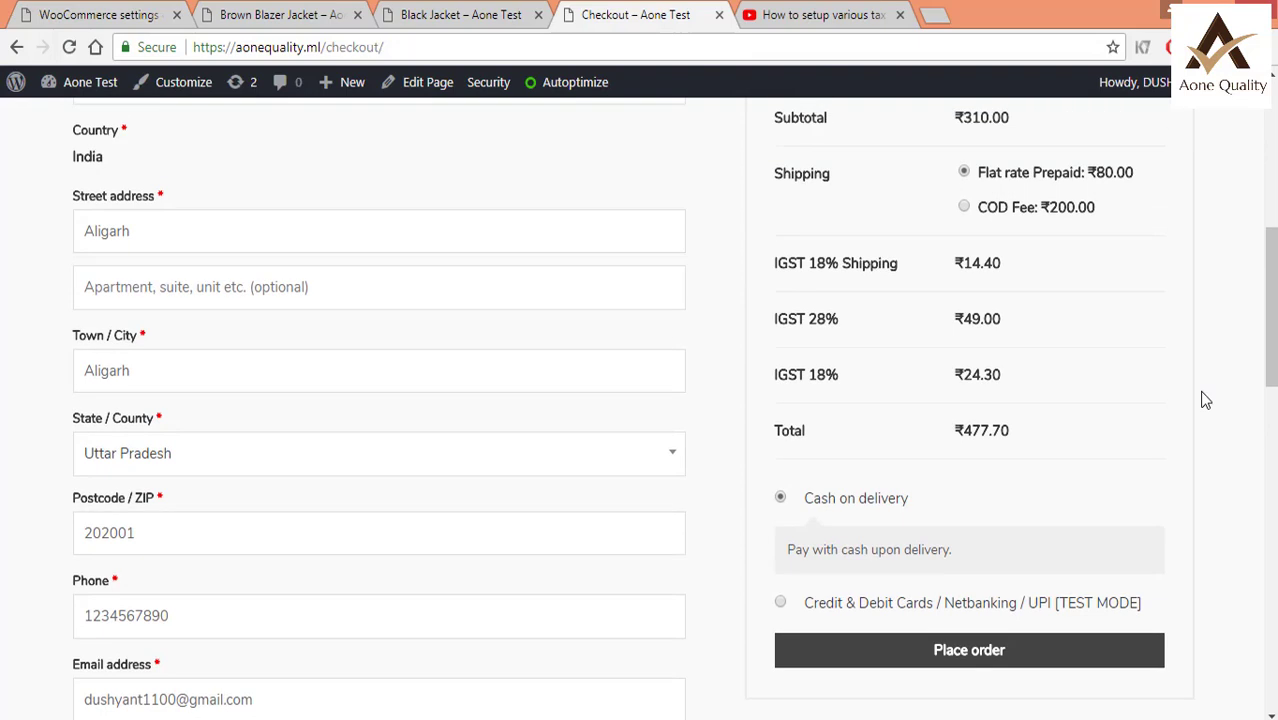
pyautogui.scroll(2, 1205, 400)
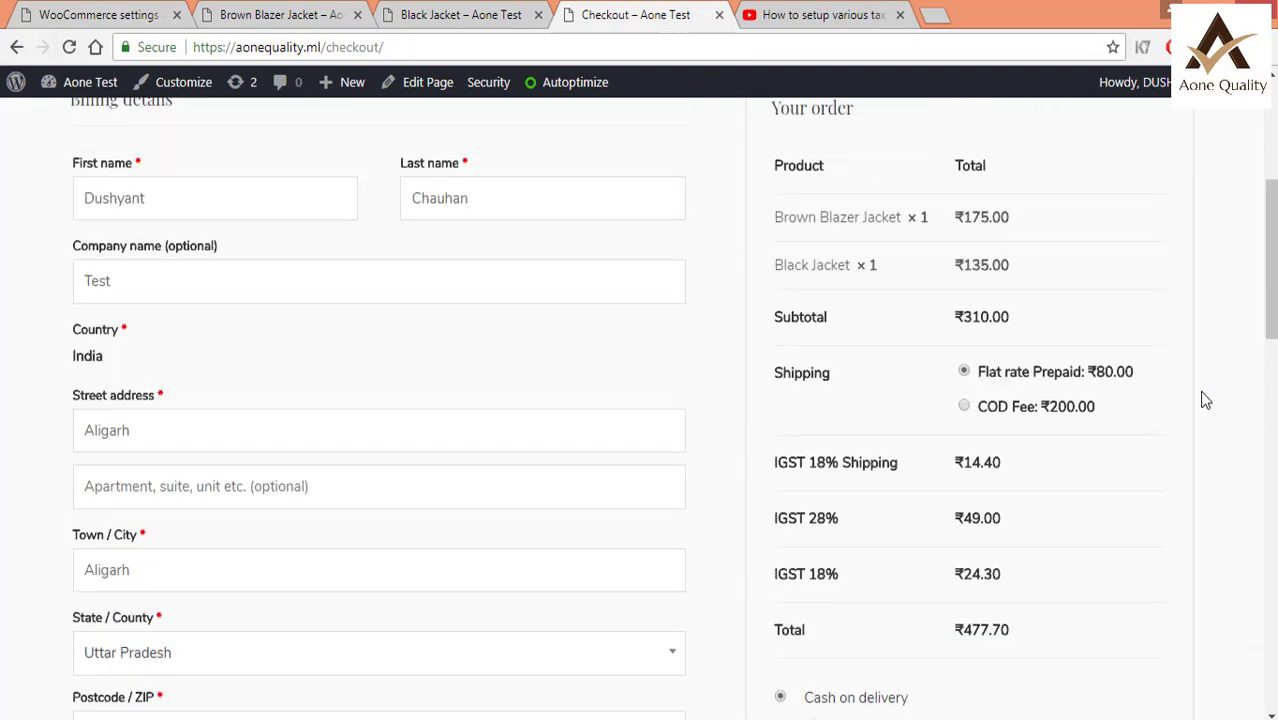
pyautogui.click(69, 47)
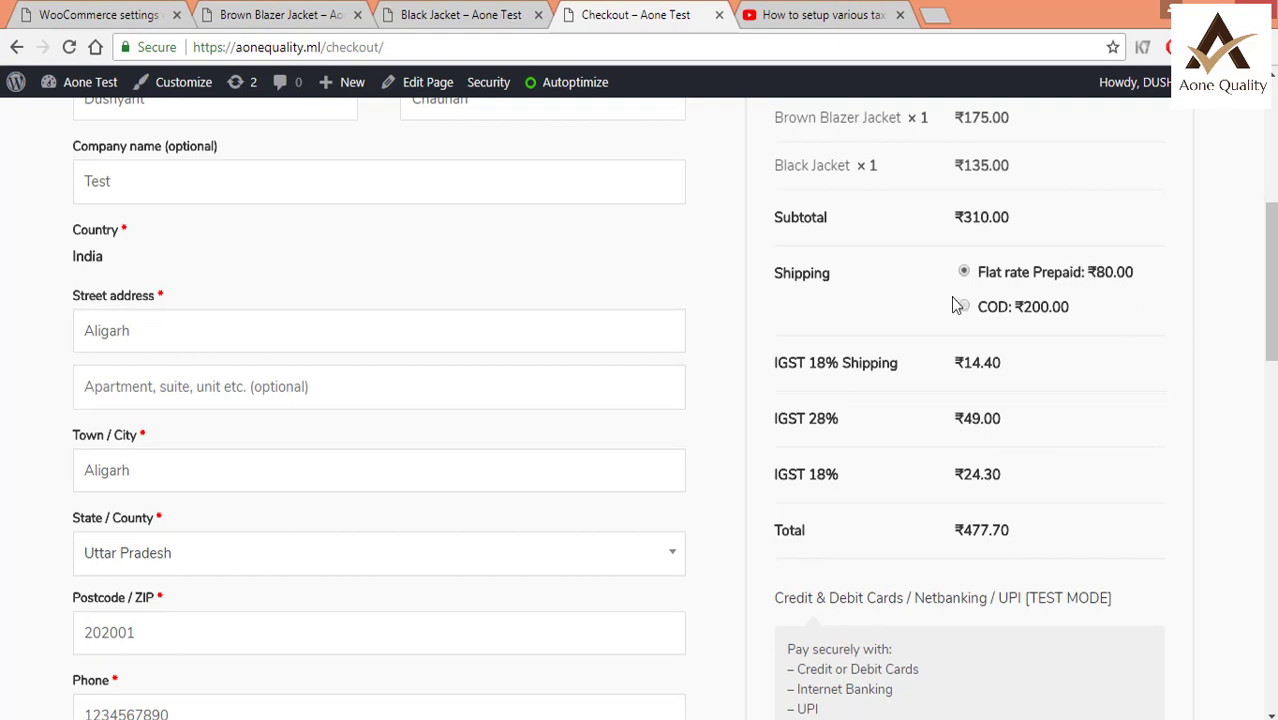
pyautogui.scroll(-3, 1216, 304)
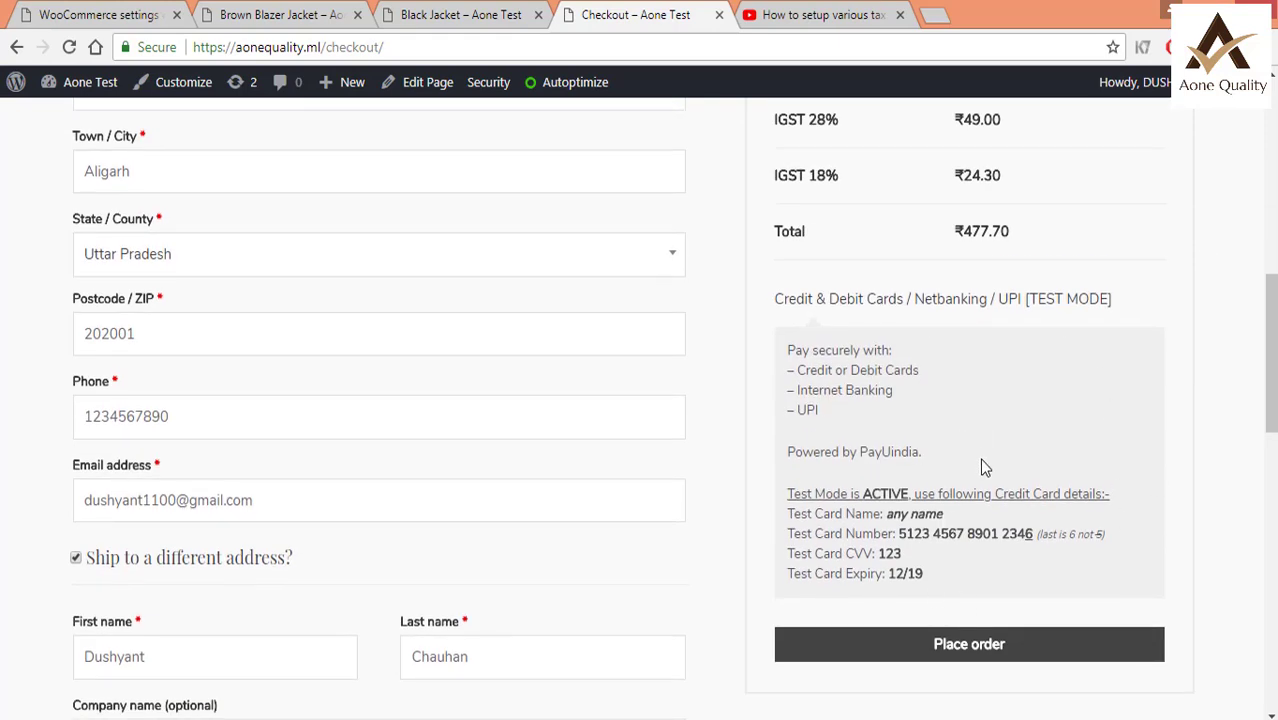
pyautogui.scroll(2, 979, 458)
pyautogui.scroll(1, 981, 466)
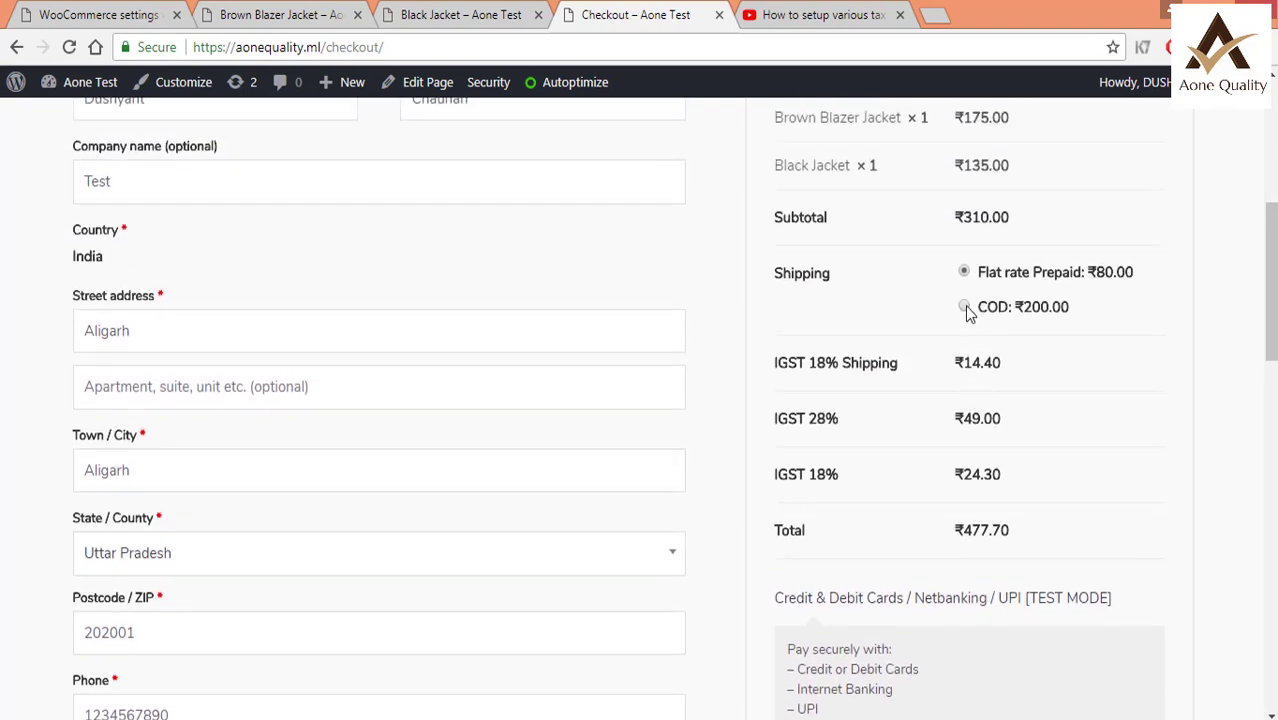
# Choose COD shipping for the order and check the offered payment methods and the shipping IGST
pyautogui.click(964, 307)
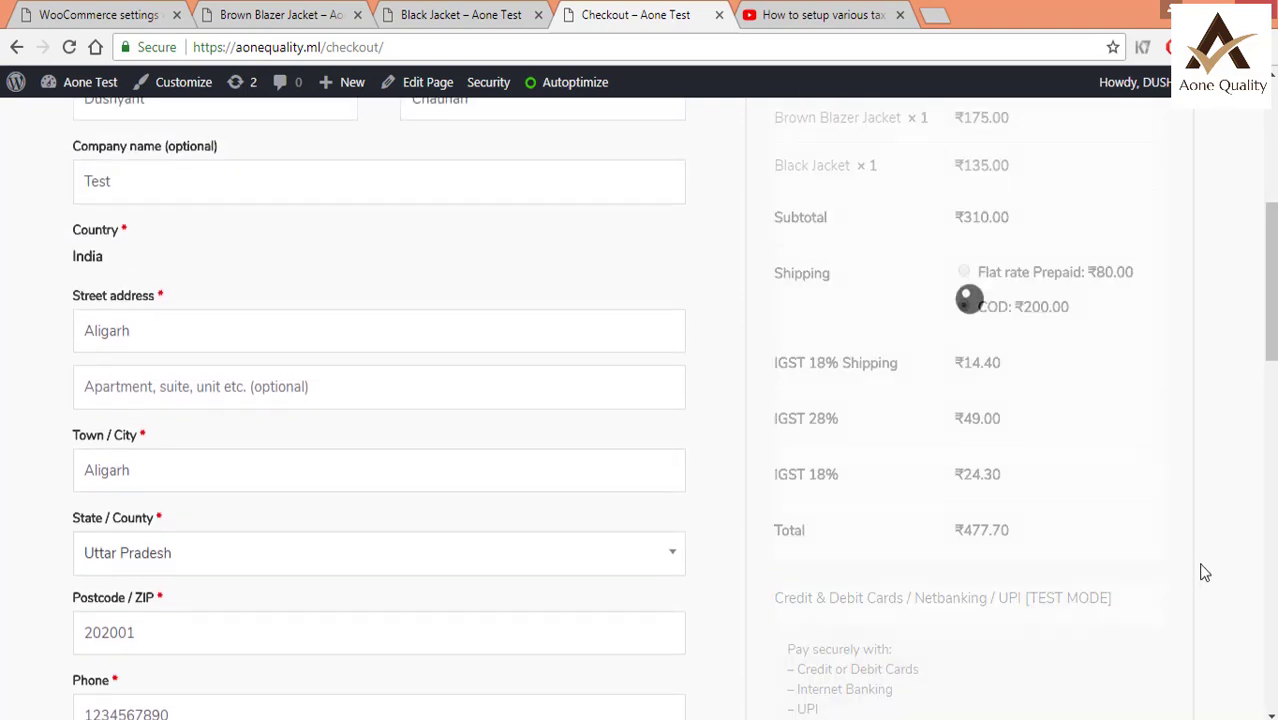
pyautogui.scroll(-3, 1200, 572)
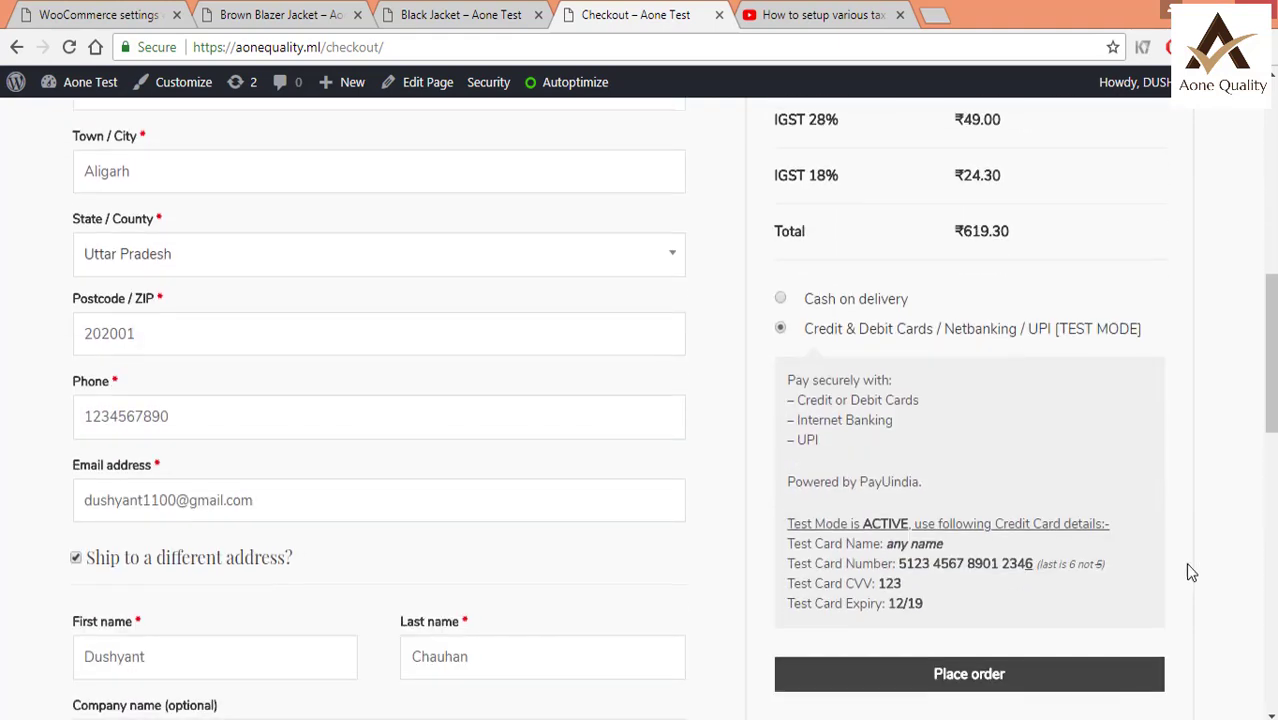
pyautogui.scroll(3, 876, 377)
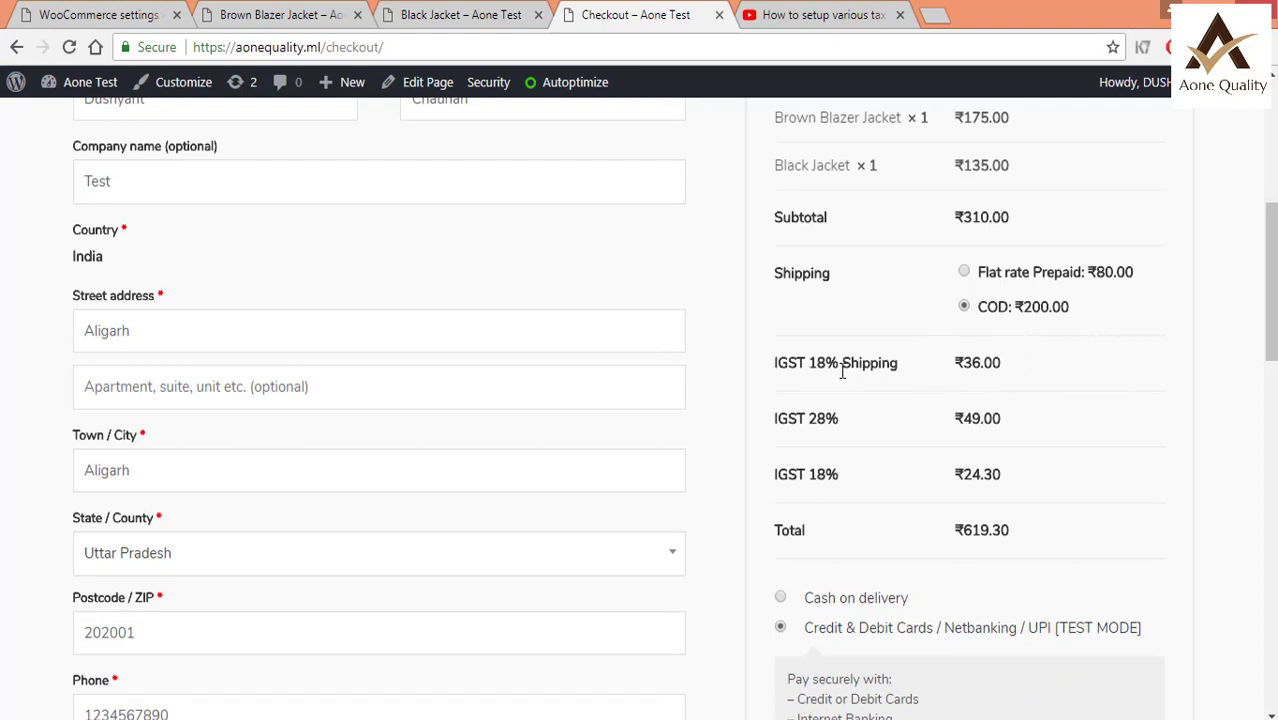
# Switch the order to Flat rate Prepaid shipping and check which payment methods are offered
pyautogui.click(965, 273)
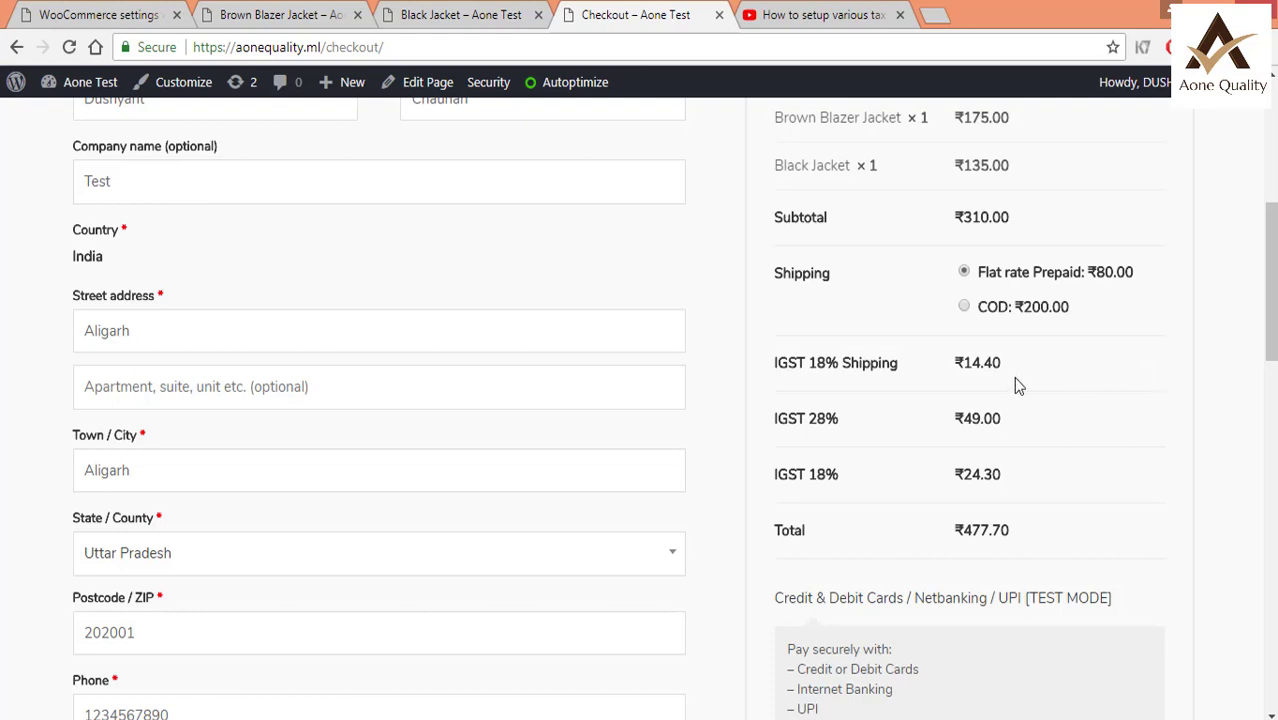
pyautogui.scroll(-4, 1115, 395)
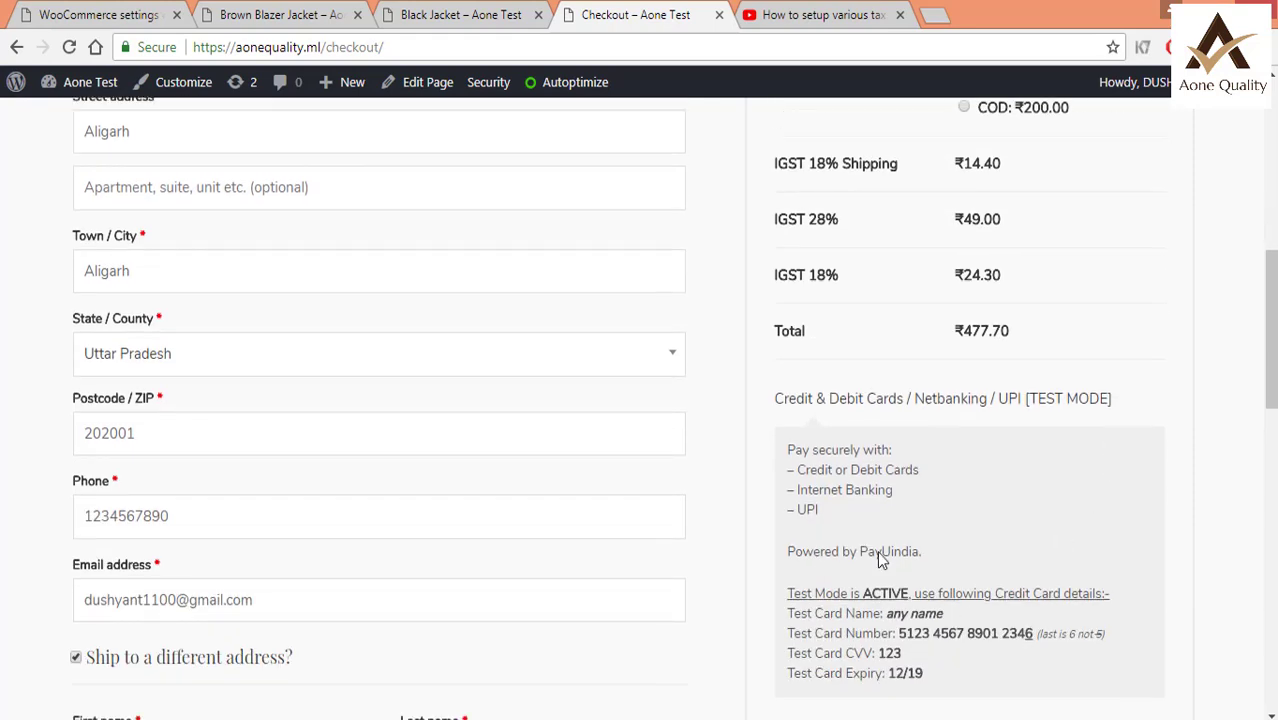
pyautogui.scroll(-1, 858, 593)
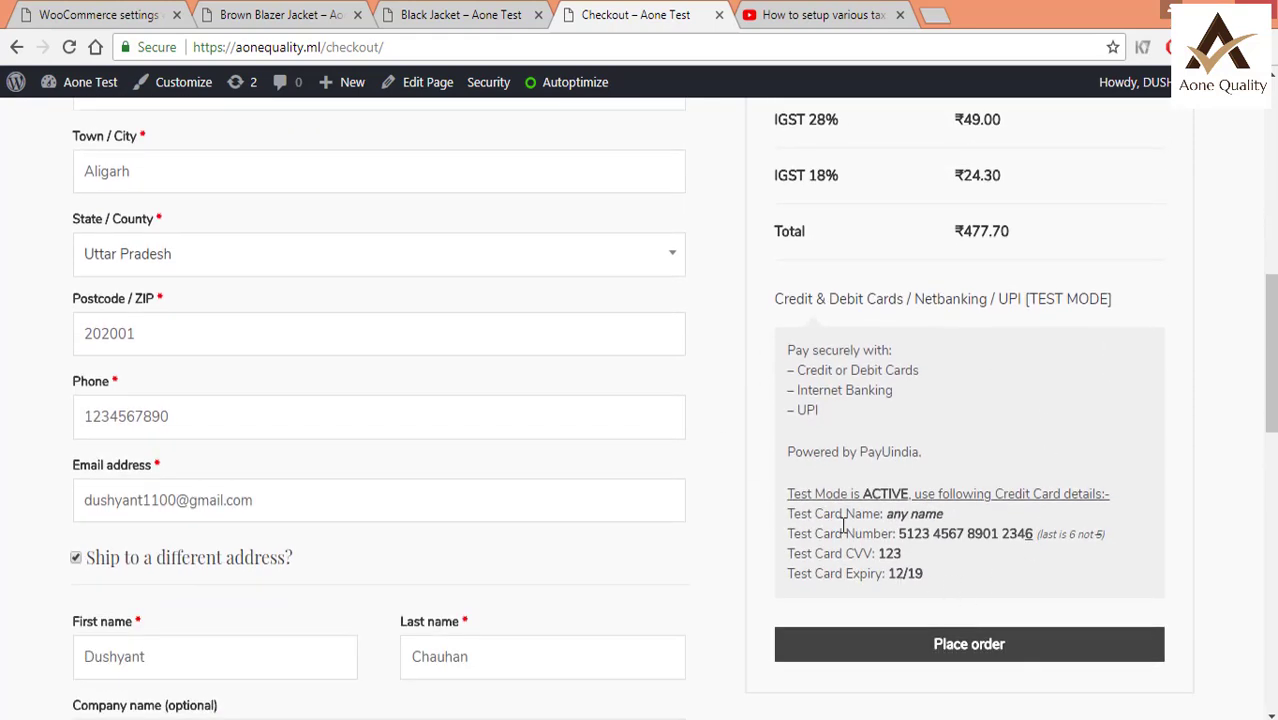
pyautogui.scroll(3, 845, 480)
# Select COD shipping again and review the payment methods and IGST lines in the order summary
pyautogui.click(964, 307)
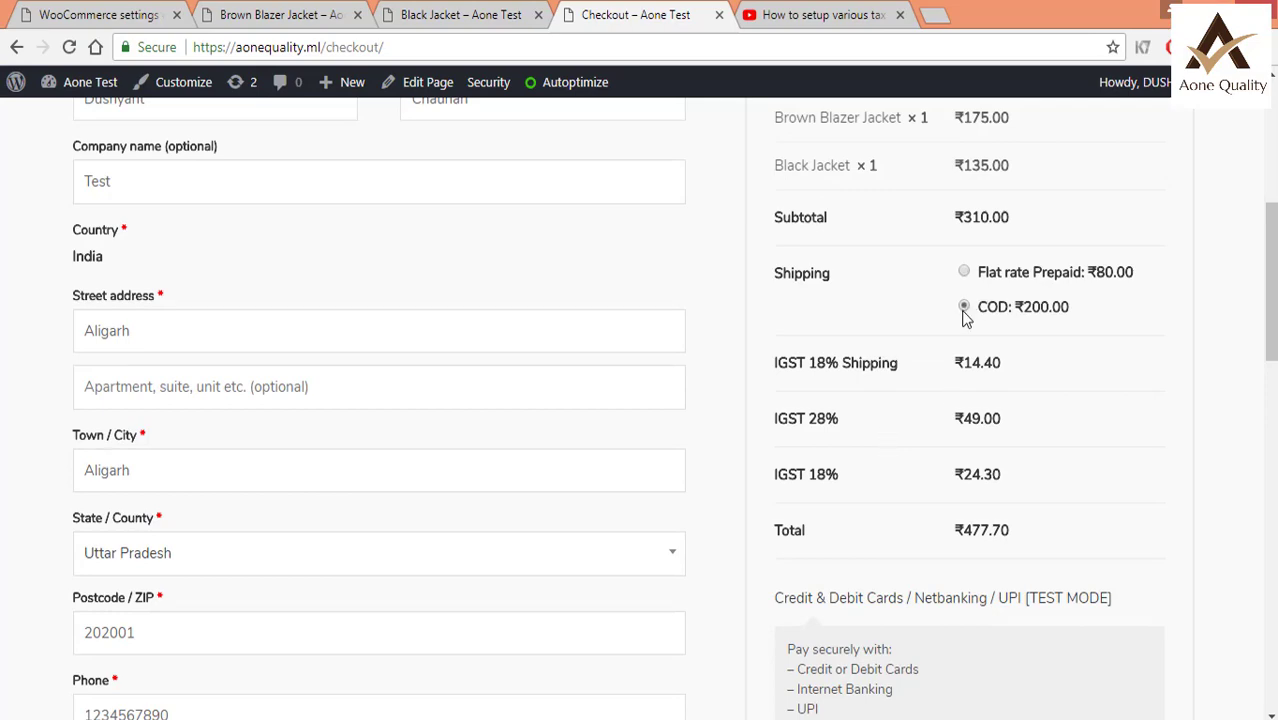
pyautogui.scroll(-3, 1150, 437)
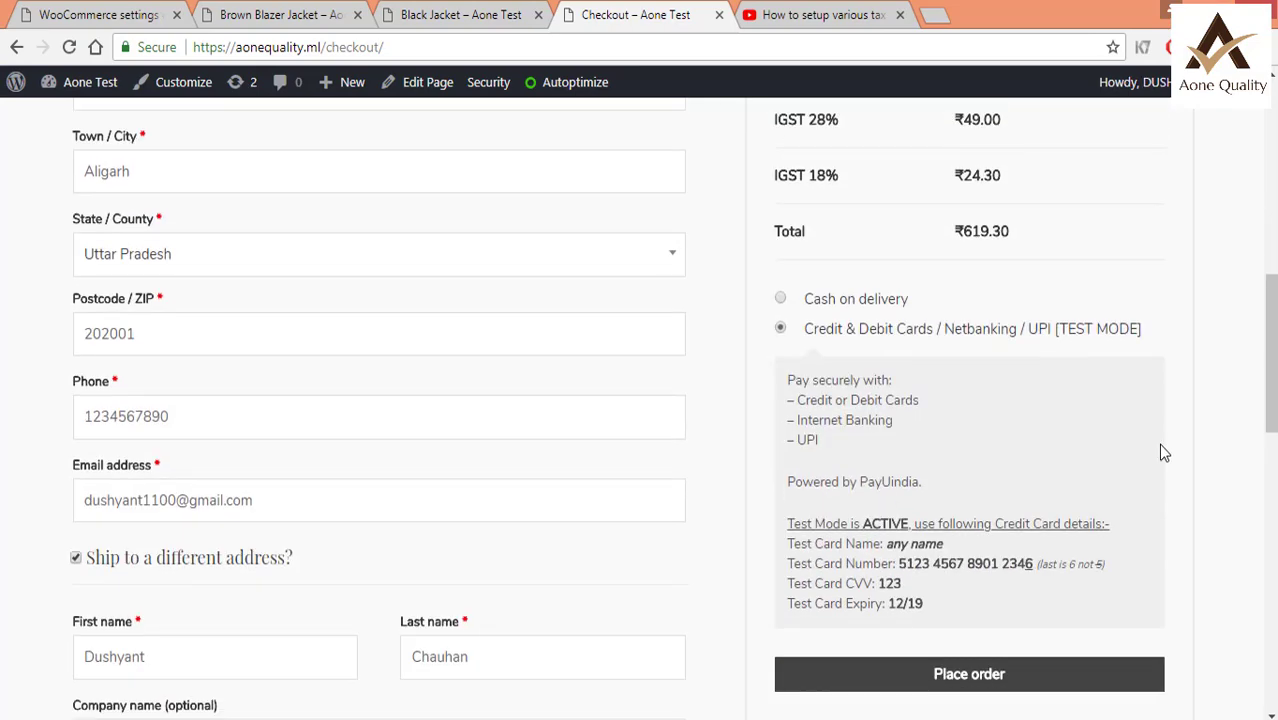
pyautogui.scroll(3, 1164, 457)
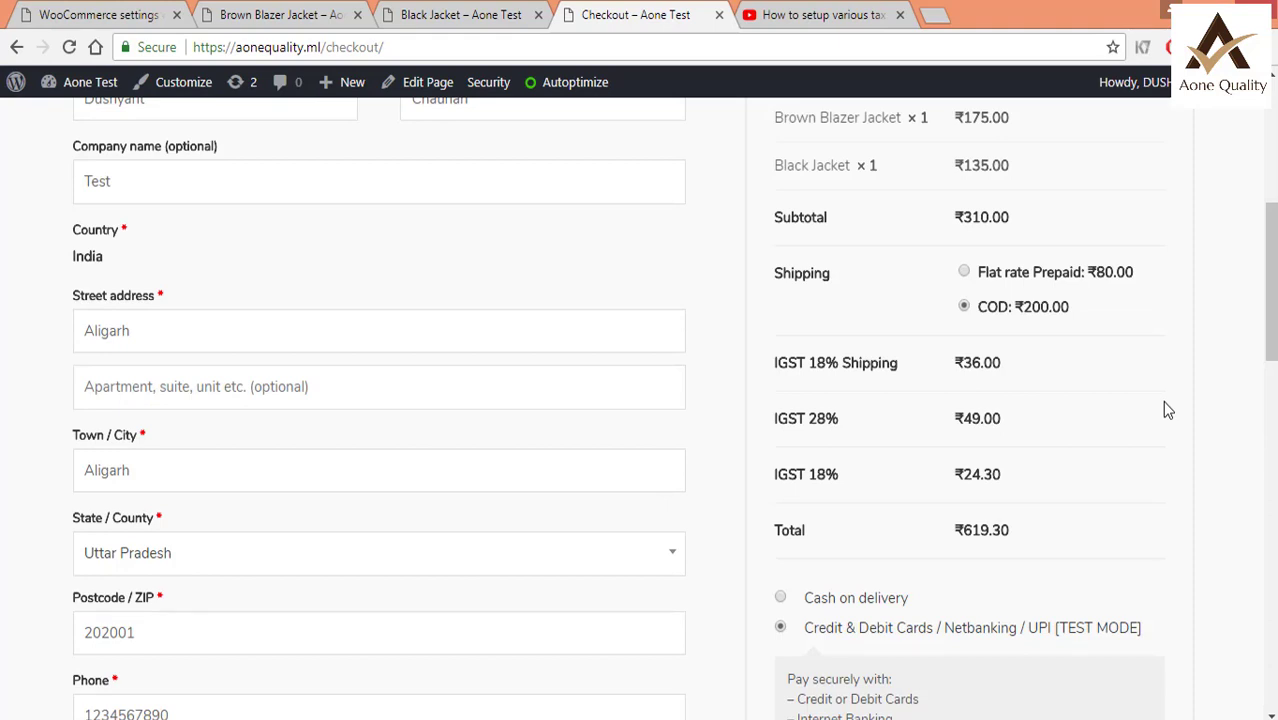
pyautogui.scroll(-5, 1130, 393)
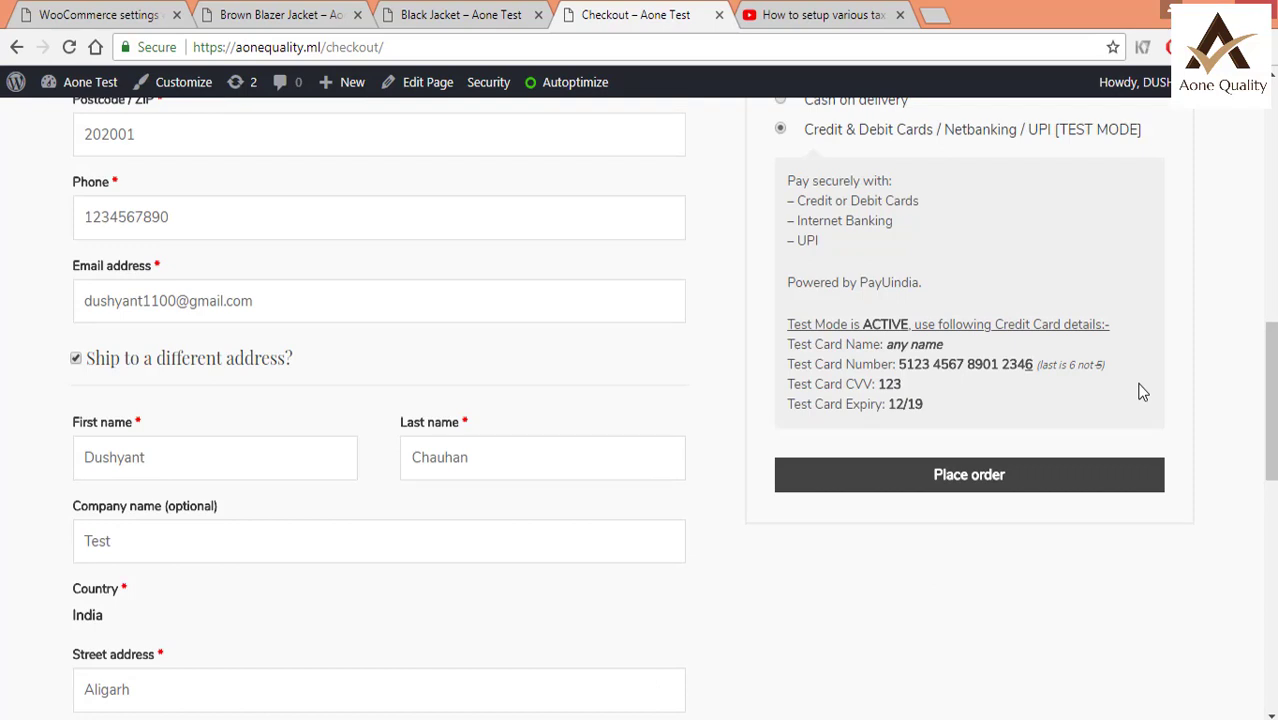